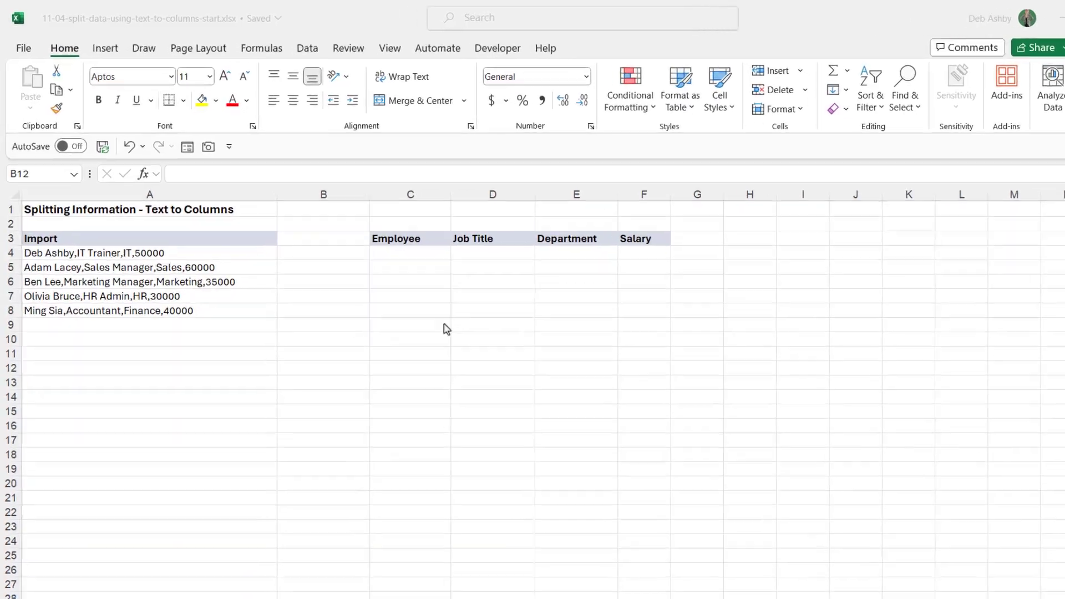
# Step: Look over the comma-joined import records in column A, such as Deb Ashby and Adam Lacey
pyautogui.click(444, 327)
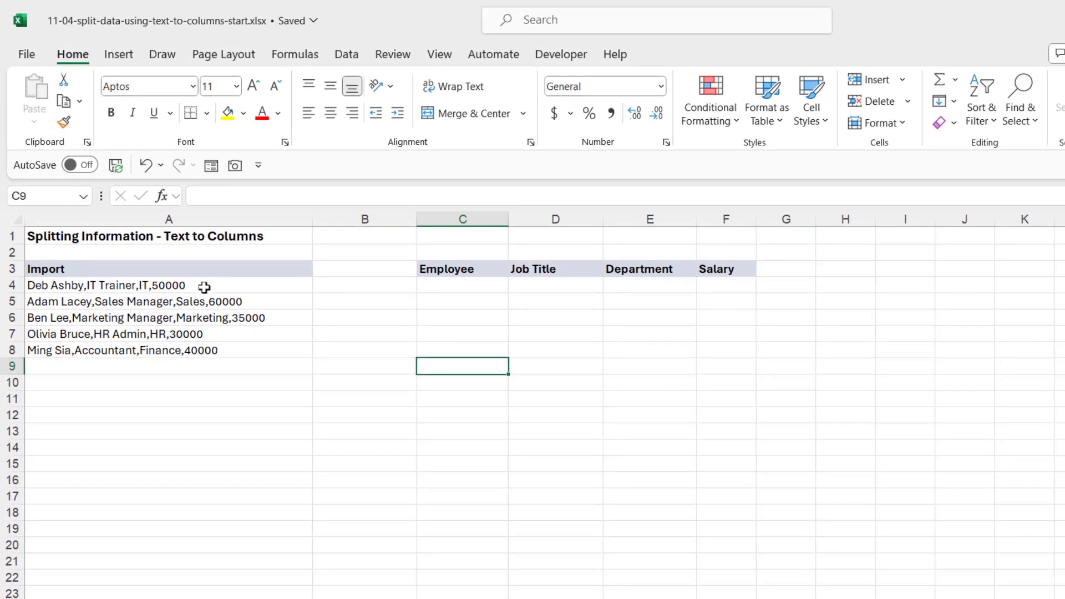
pyautogui.moveTo(203, 287); pyautogui.dragTo(199, 352)
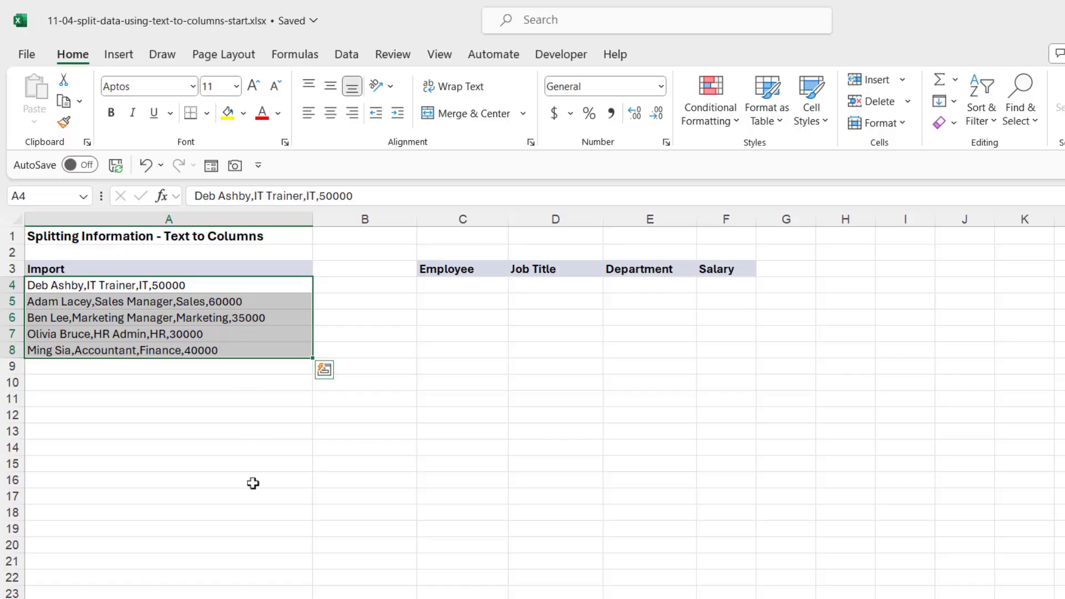
pyautogui.click(105, 285)
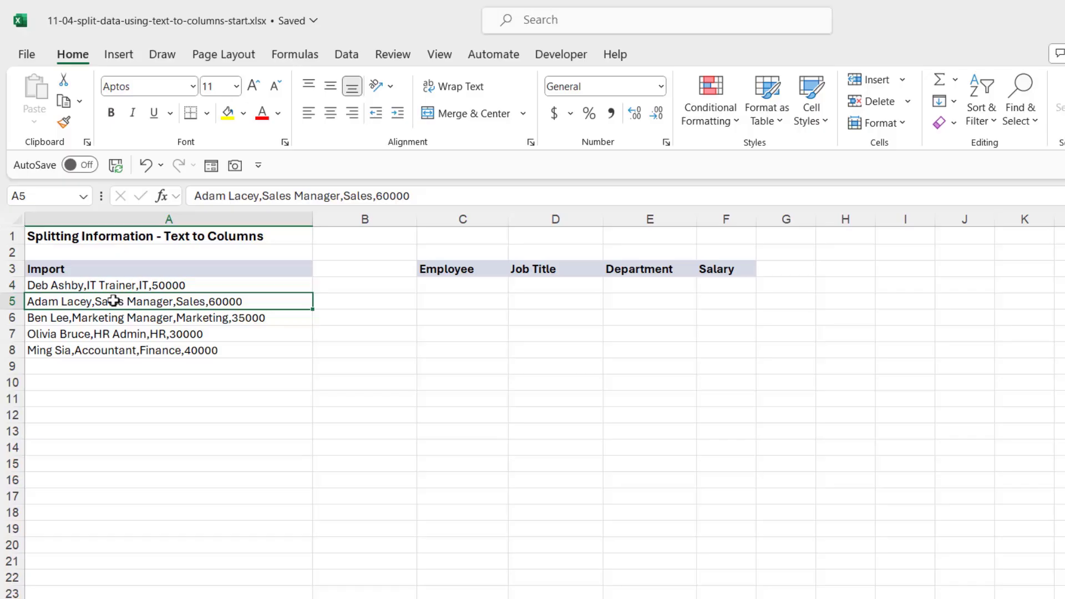
pyautogui.click(117, 319)
pyautogui.click(165, 286)
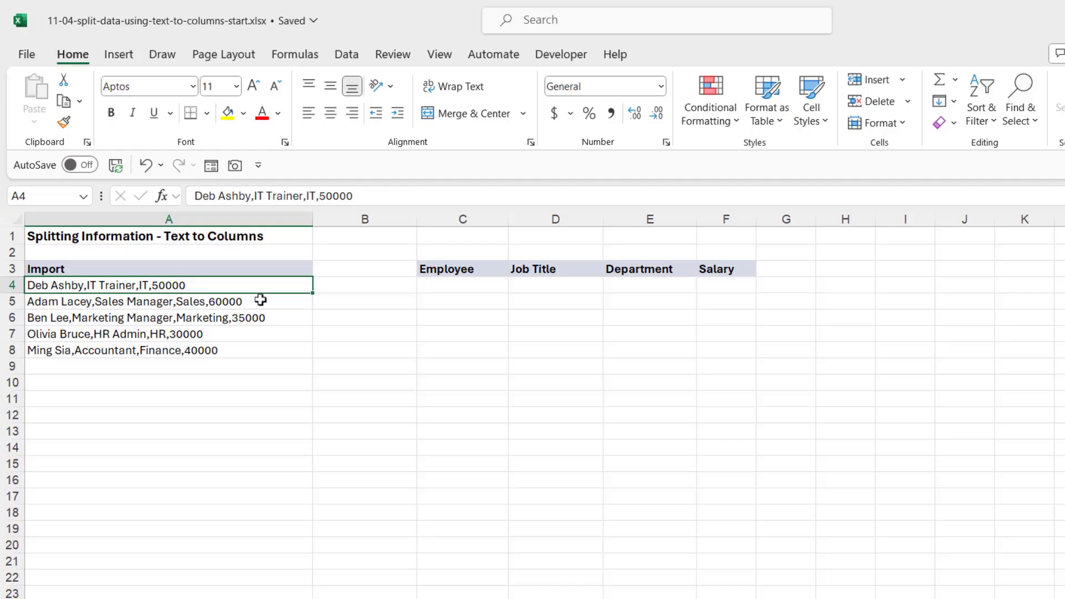
pyautogui.press('Down')
pyautogui.press('Up')
pyautogui.press('Down')
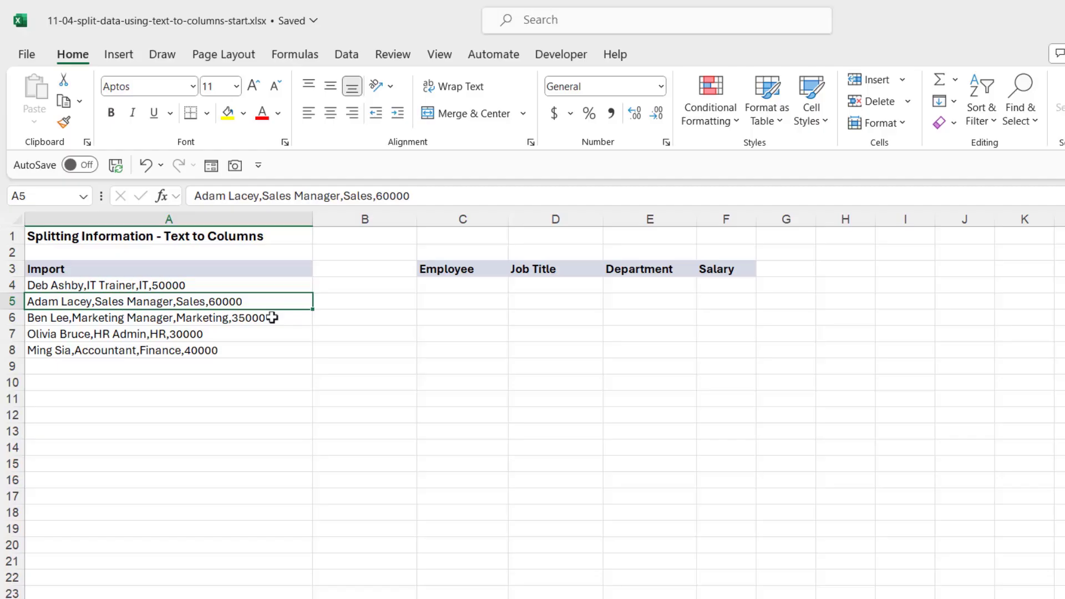
pyautogui.click(272, 318)
pyautogui.click(203, 289)
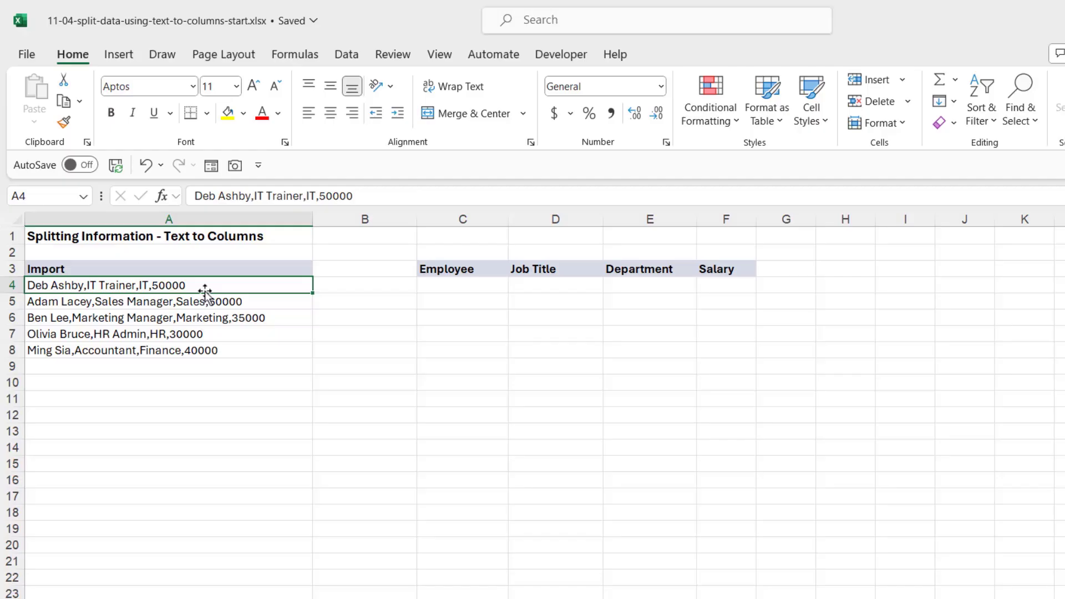
# Step: Select the five records in A4:A8 and start Text to Columns on the Data tab
pyautogui.click(274, 350)
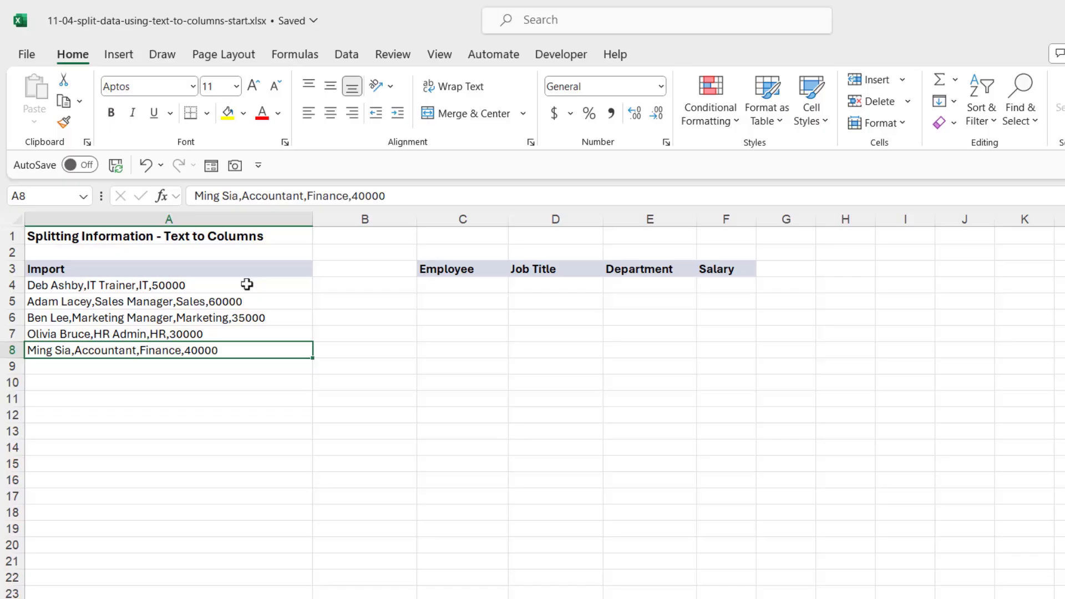
pyautogui.moveTo(247, 285); pyautogui.dragTo(251, 349)
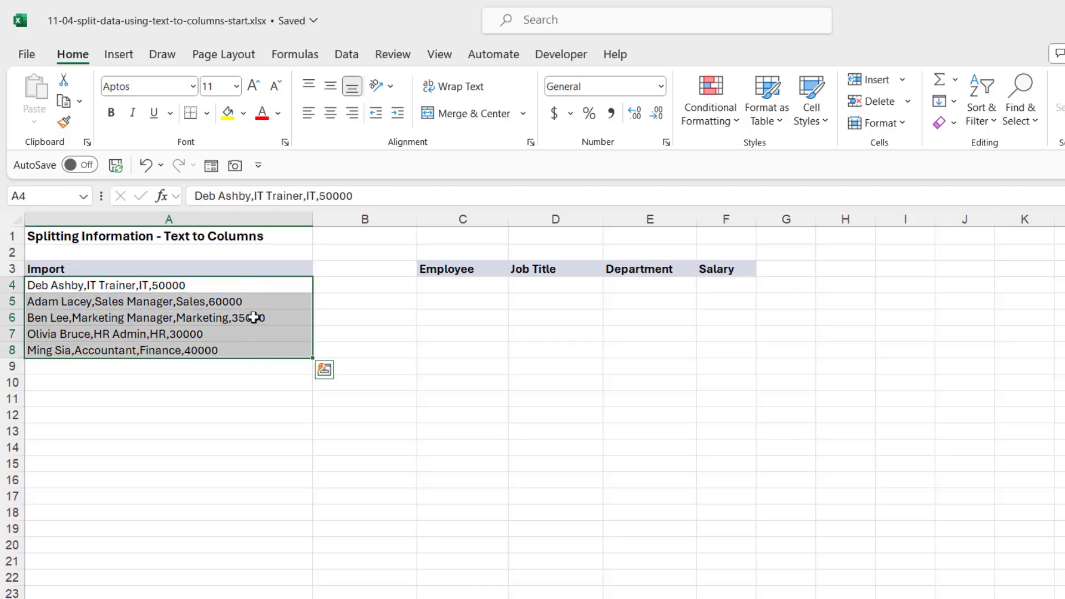
pyautogui.click(346, 54)
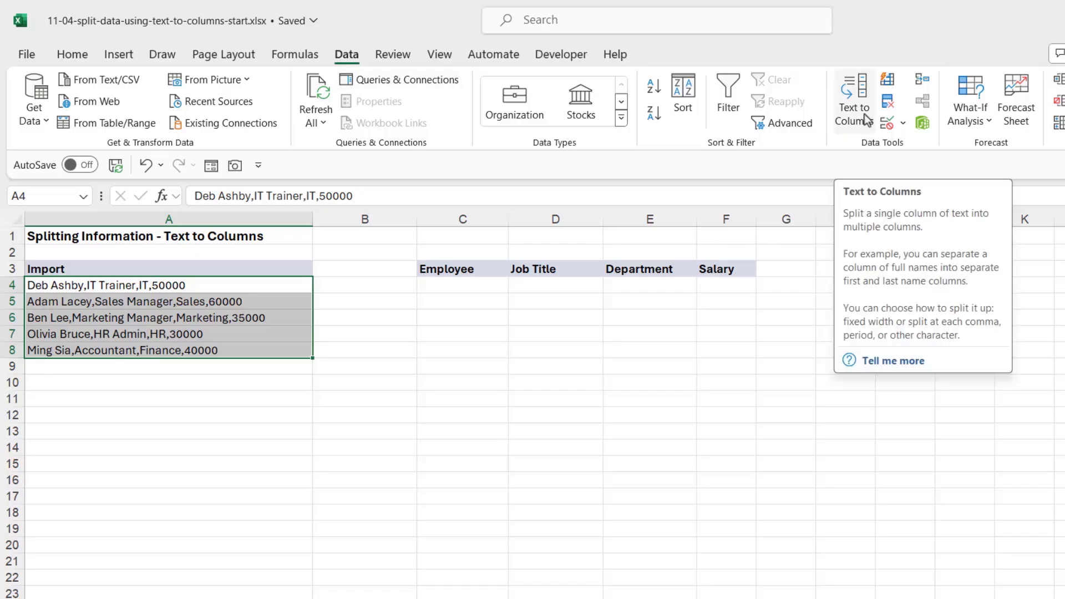
pyautogui.click(855, 99)
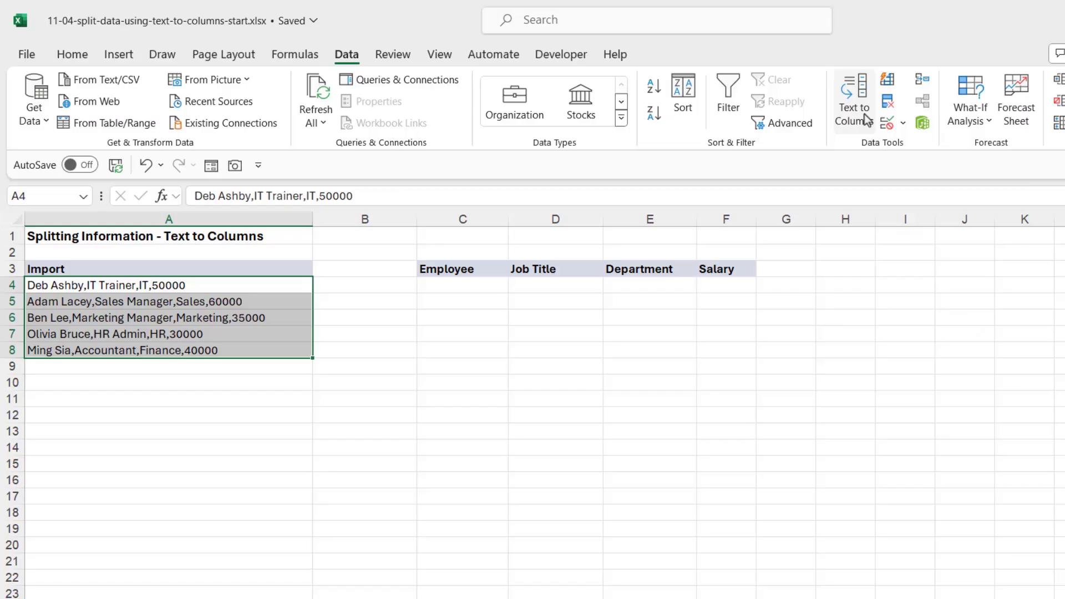
pyautogui.moveTo(576, 210); pyautogui.dragTo(709, 312)
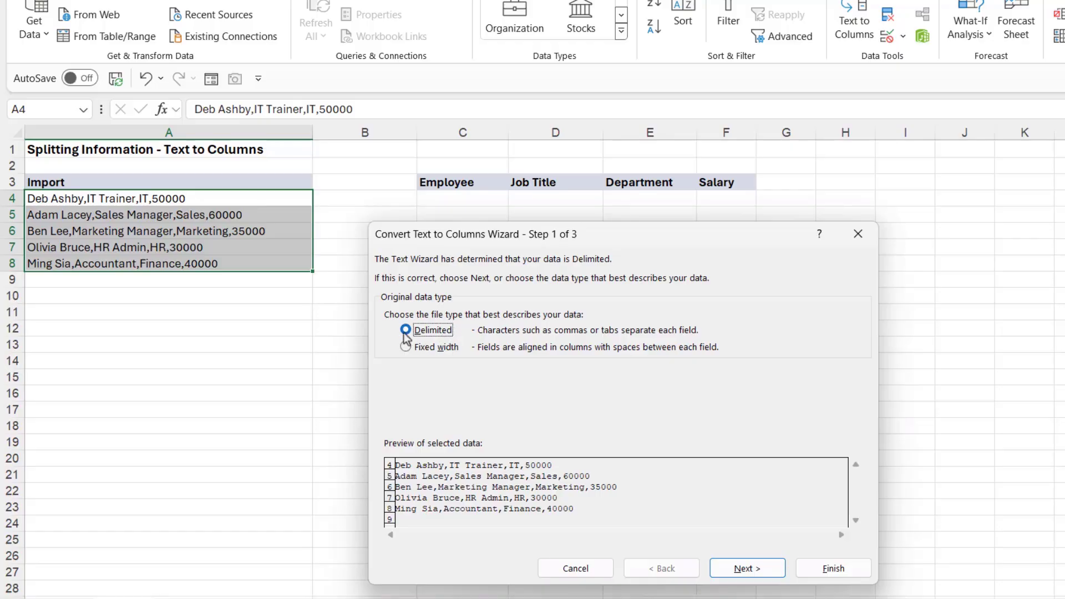
# Step: Switch the delimiter from Tab to Comma and advance to the column-format step
pyautogui.click(746, 569)
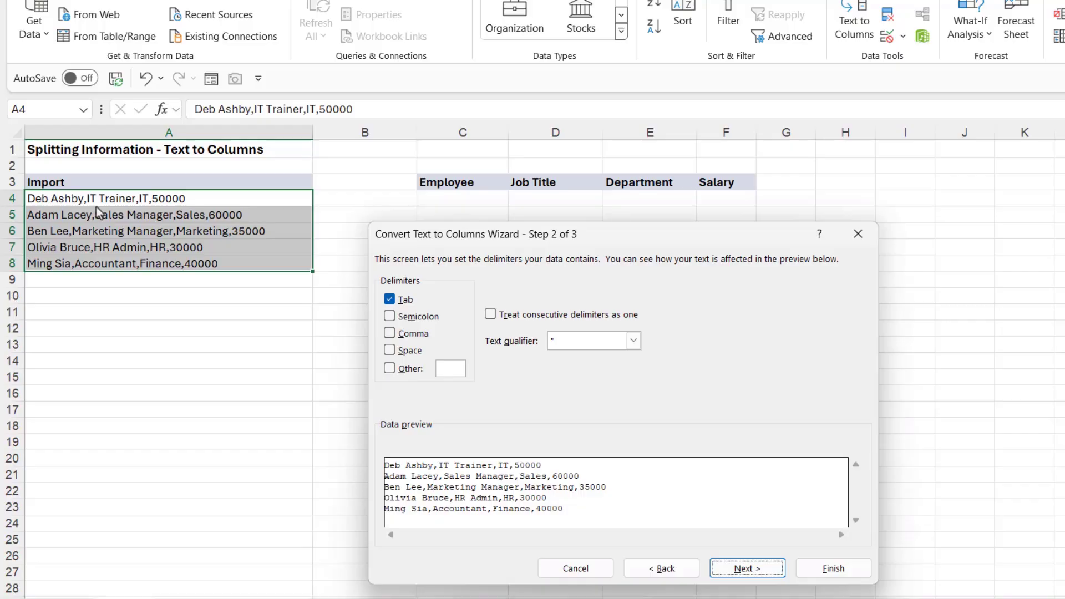
pyautogui.click(389, 299)
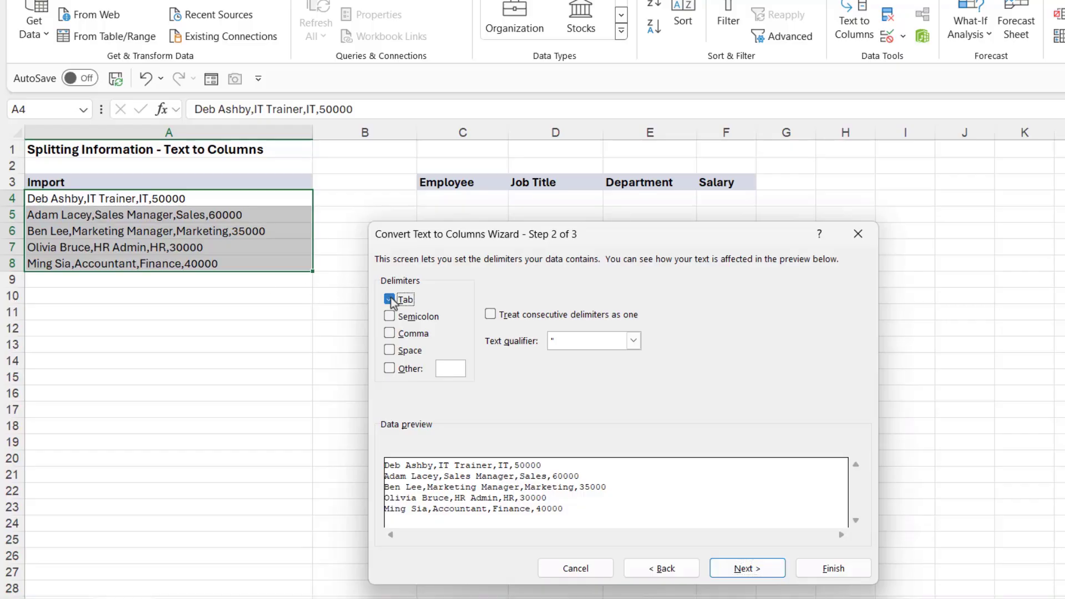
pyautogui.click(389, 335)
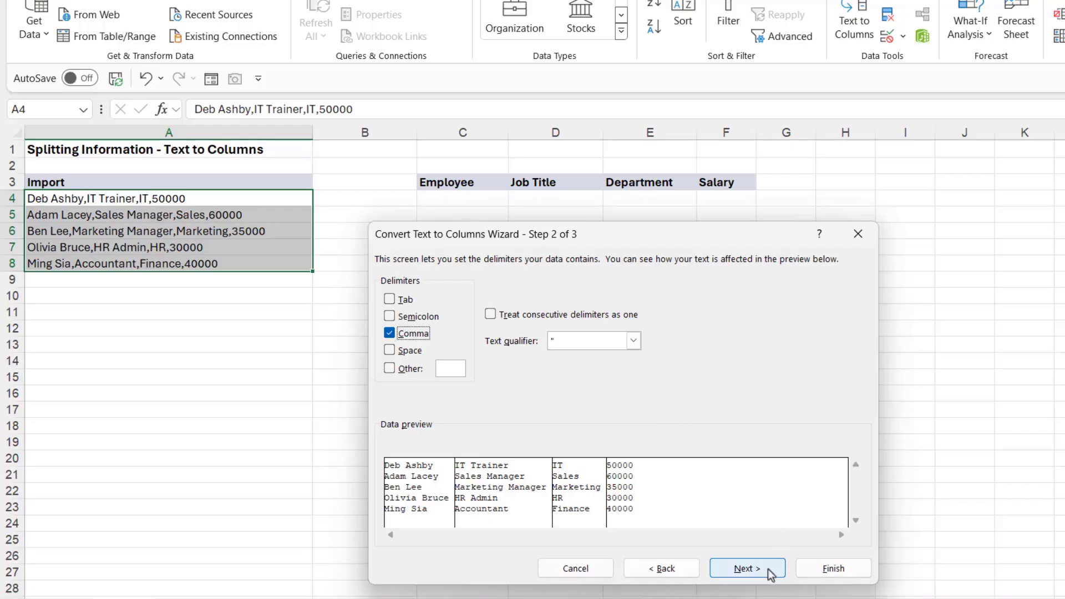
pyautogui.click(746, 568)
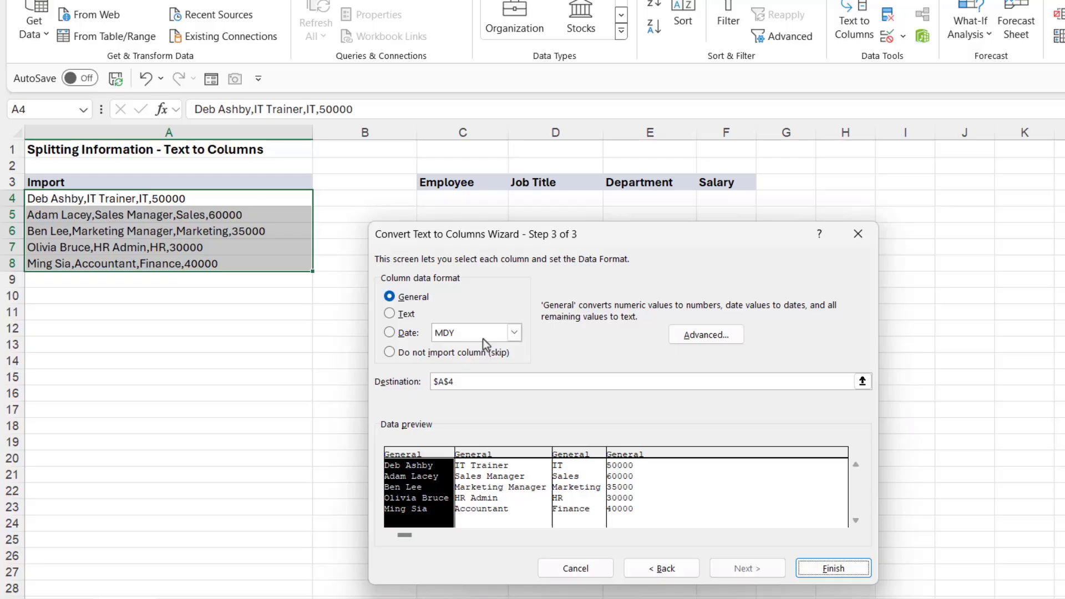
# Step: Set the employee name, job title and department fields to Text, leaving salary General
pyautogui.click(501, 483)
pyautogui.click(574, 491)
pyautogui.click(635, 491)
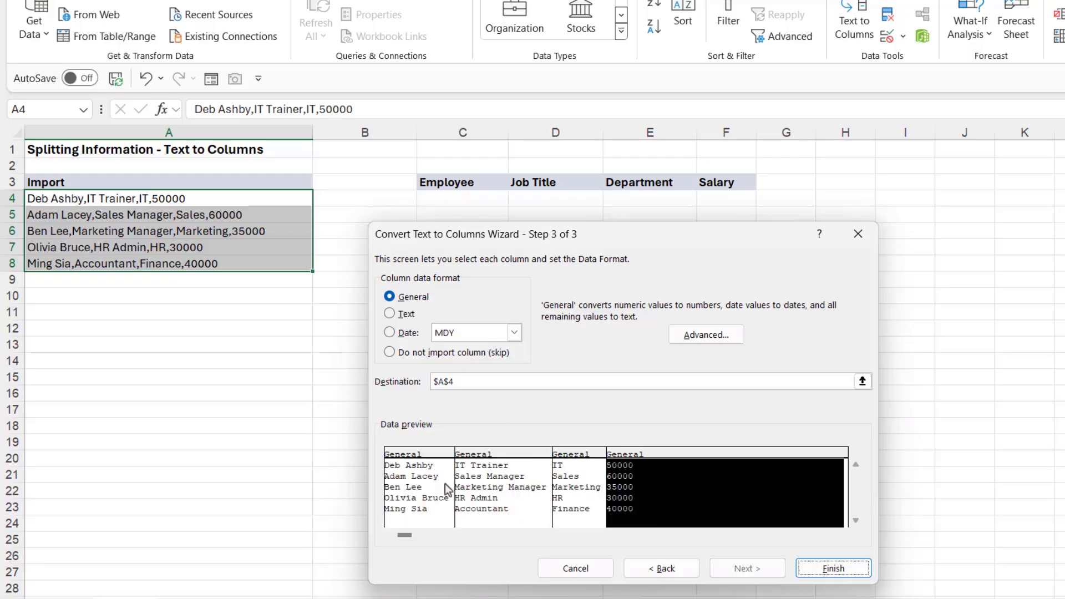
pyautogui.click(412, 491)
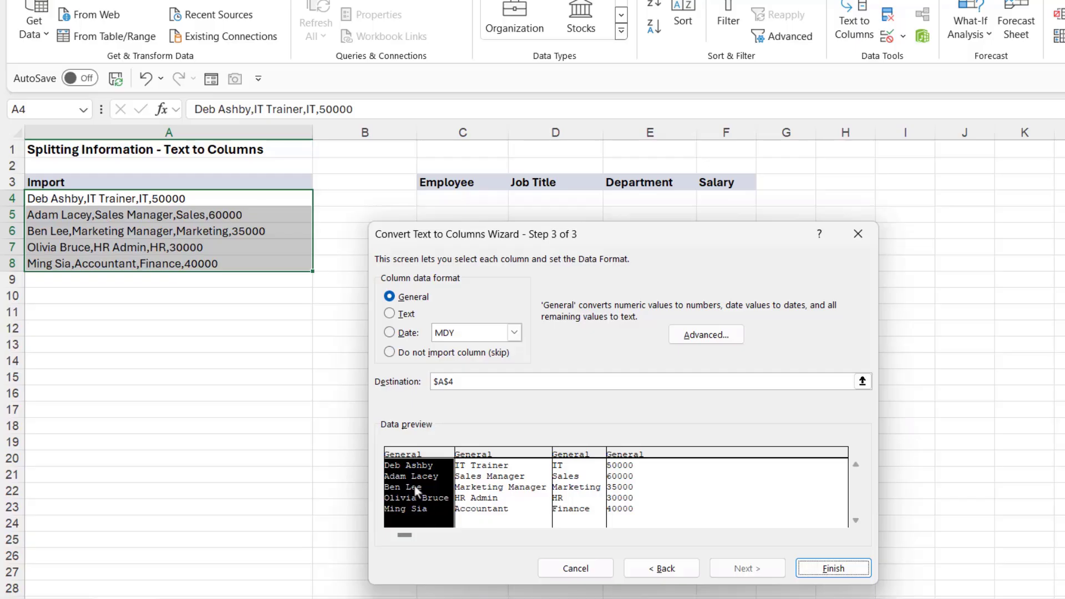
pyautogui.click(389, 314)
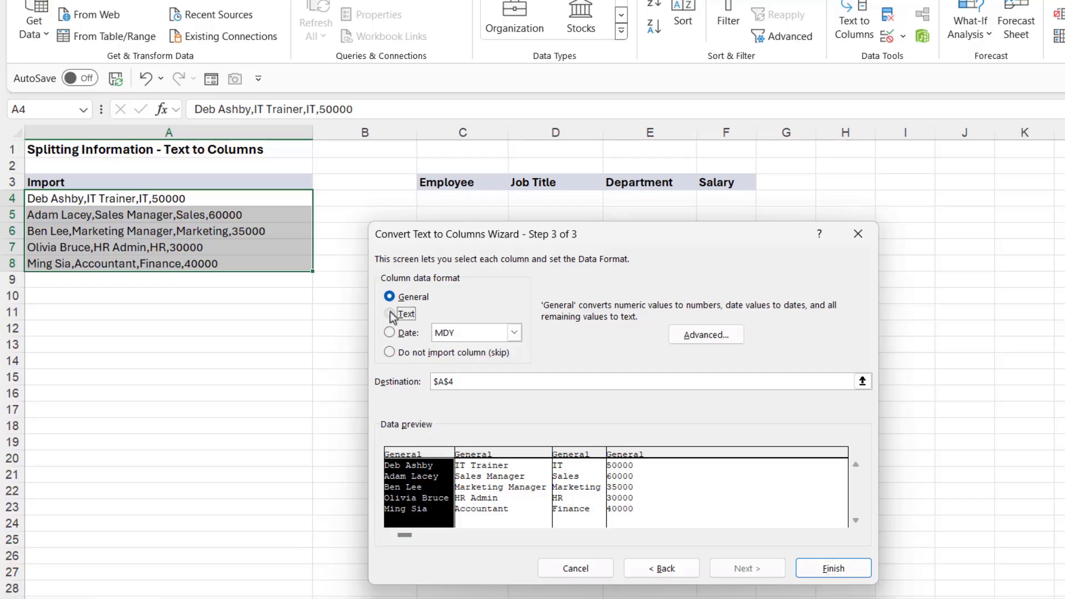
pyautogui.click(502, 499)
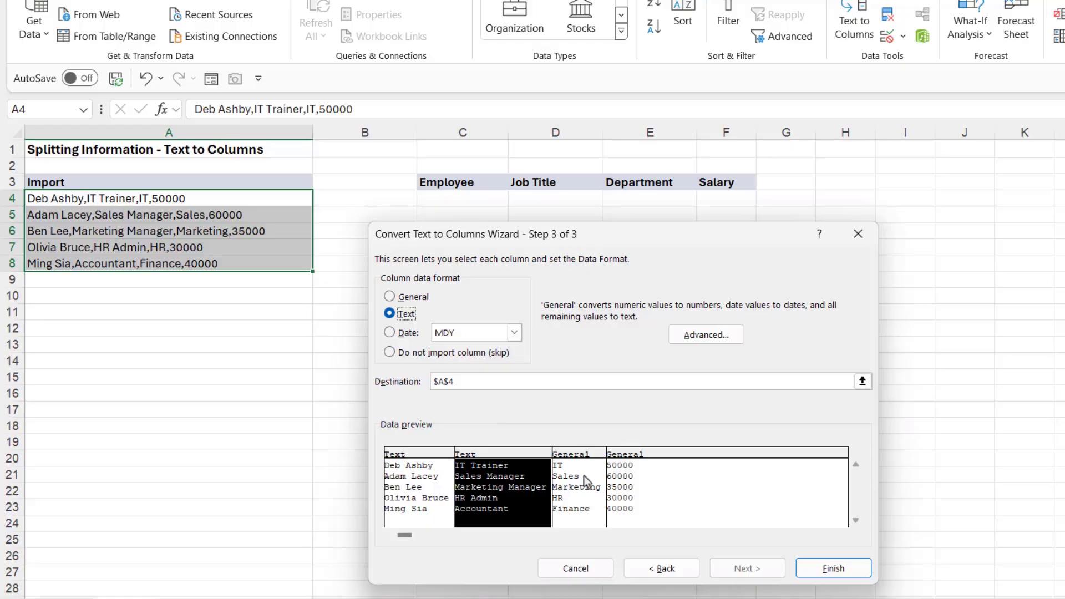
pyautogui.click(585, 481)
pyautogui.hotkey('alt', 't')
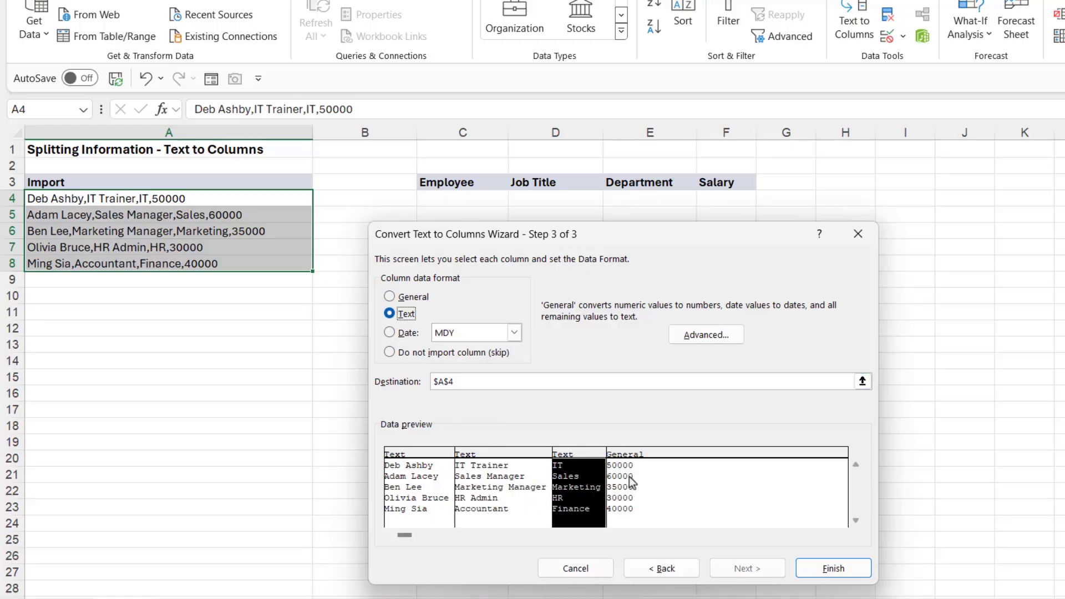
pyautogui.click(630, 481)
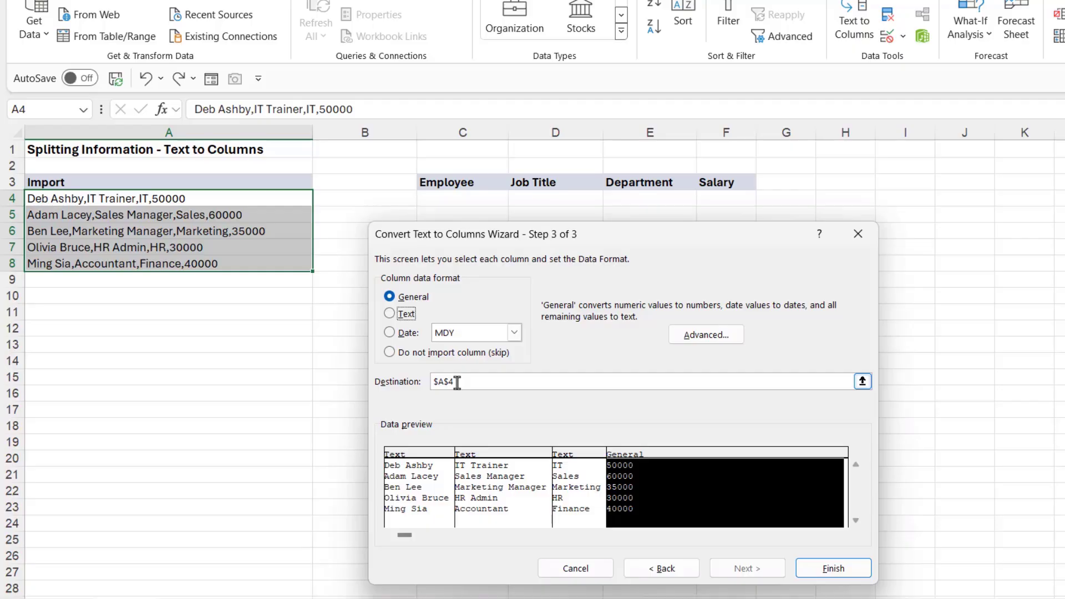
pyautogui.moveTo(627, 242); pyautogui.dragTo(587, 269)
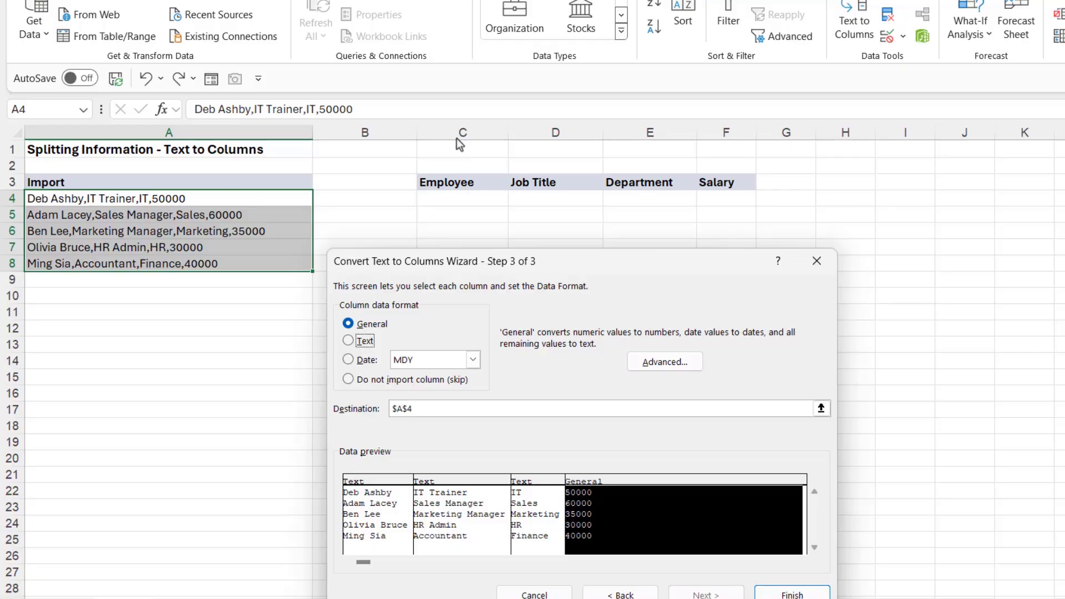
# Step: Output the split data starting at C4, and autofit column D to fit Marketing Manager
pyautogui.click(820, 410)
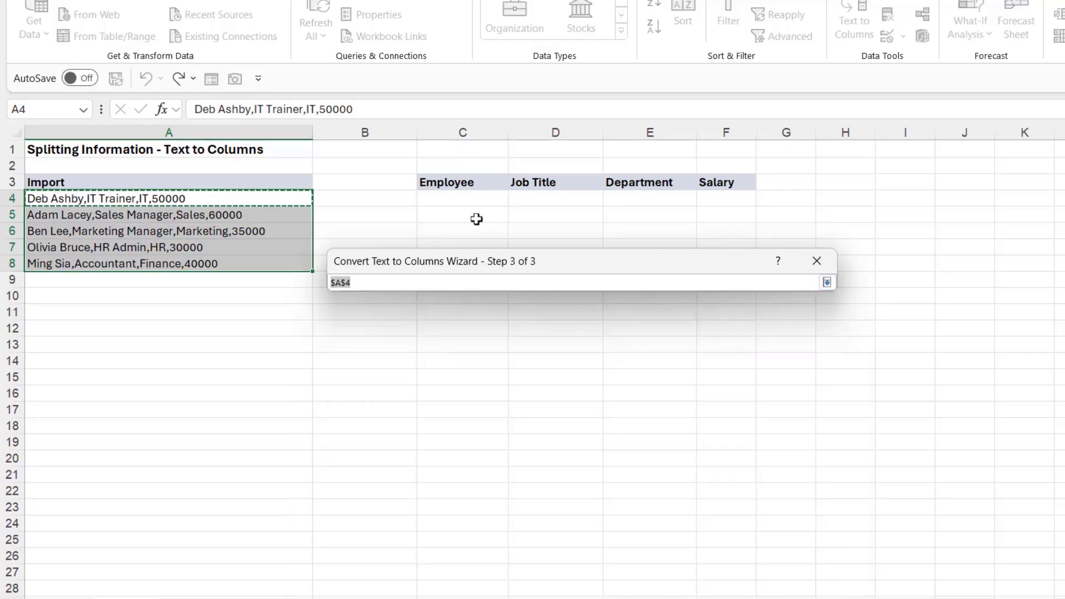
pyautogui.click(461, 198)
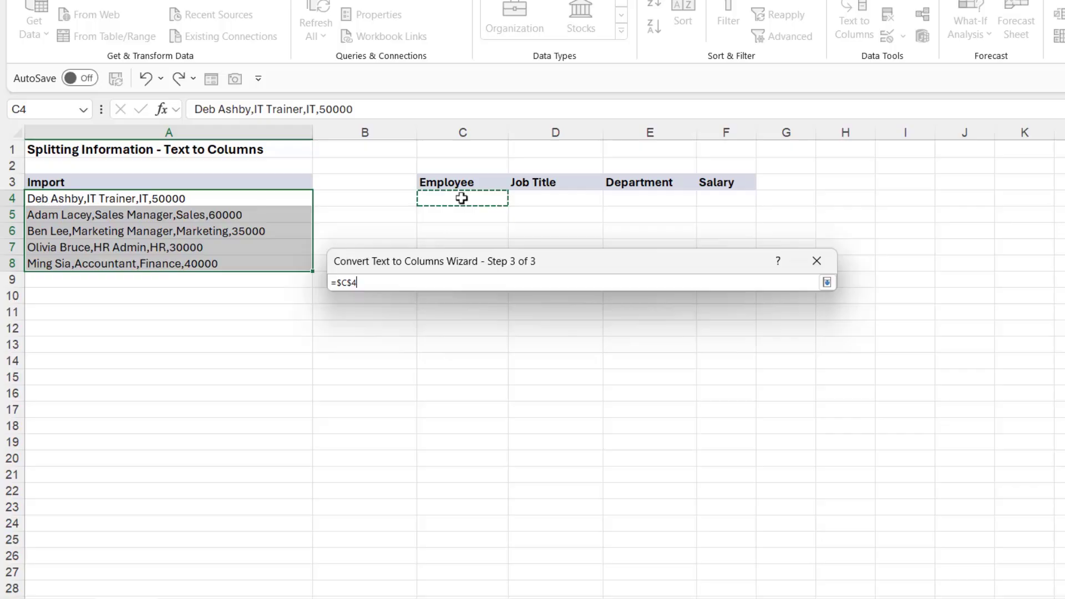
pyautogui.click(826, 281)
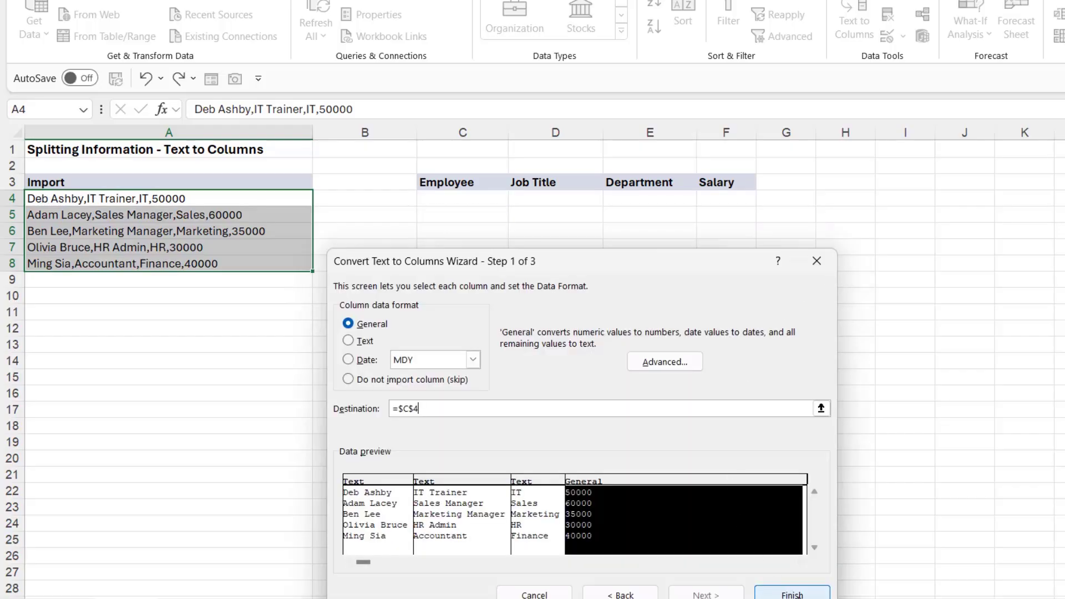
pyautogui.click(792, 594)
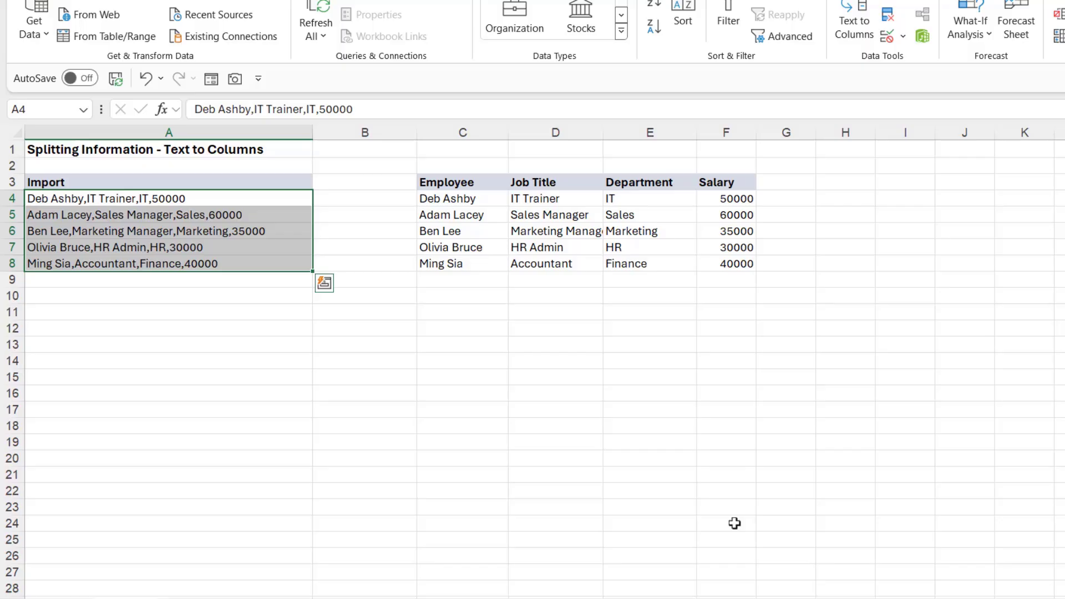
pyautogui.doubleClick(603, 132)
# Step: Format the five salaries in F4:F8 as Accounting with zero decimal places
pyautogui.click(666, 409)
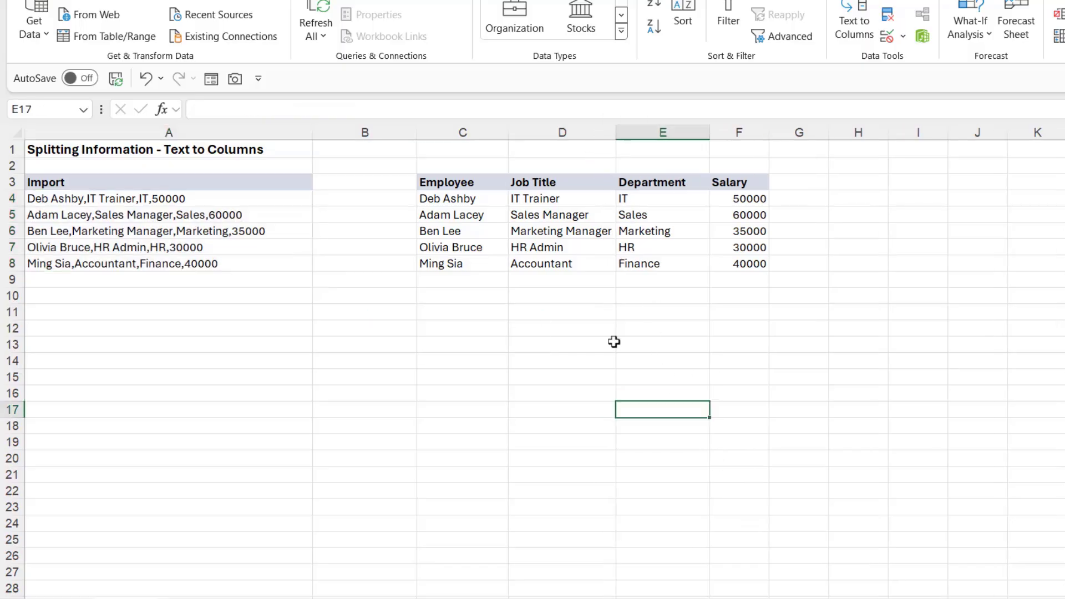
pyautogui.moveTo(463, 199); pyautogui.dragTo(732, 265)
pyautogui.click(799, 410)
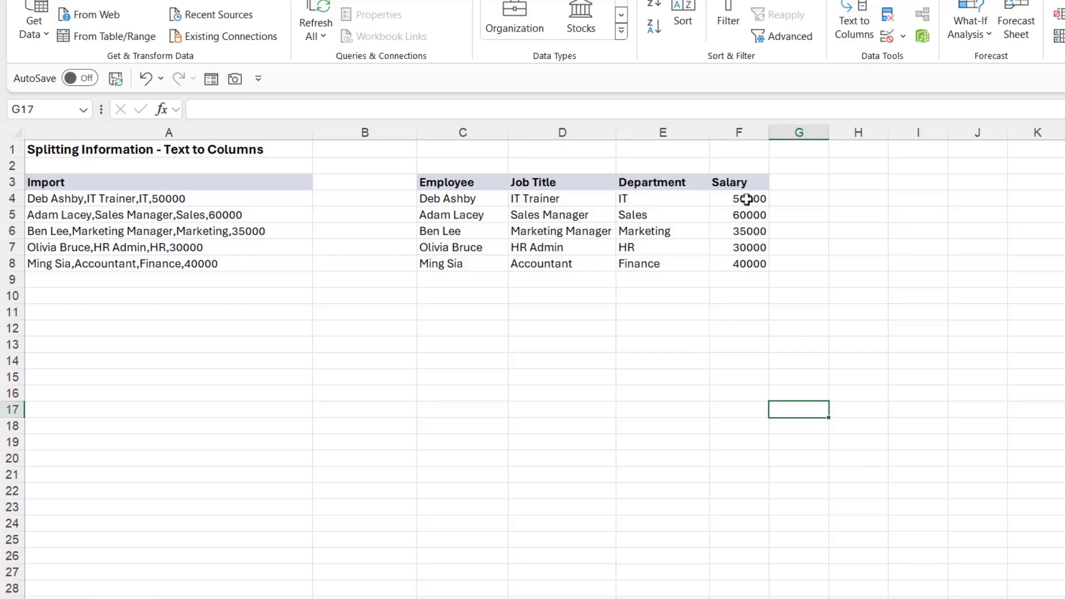
pyautogui.moveTo(747, 198); pyautogui.dragTo(747, 263)
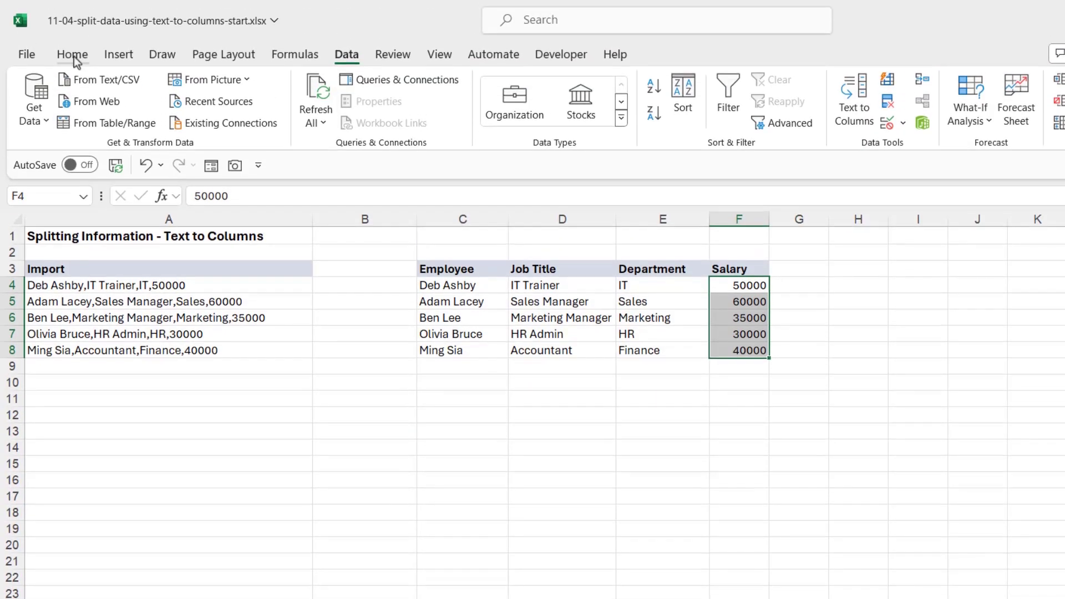
pyautogui.click(73, 55)
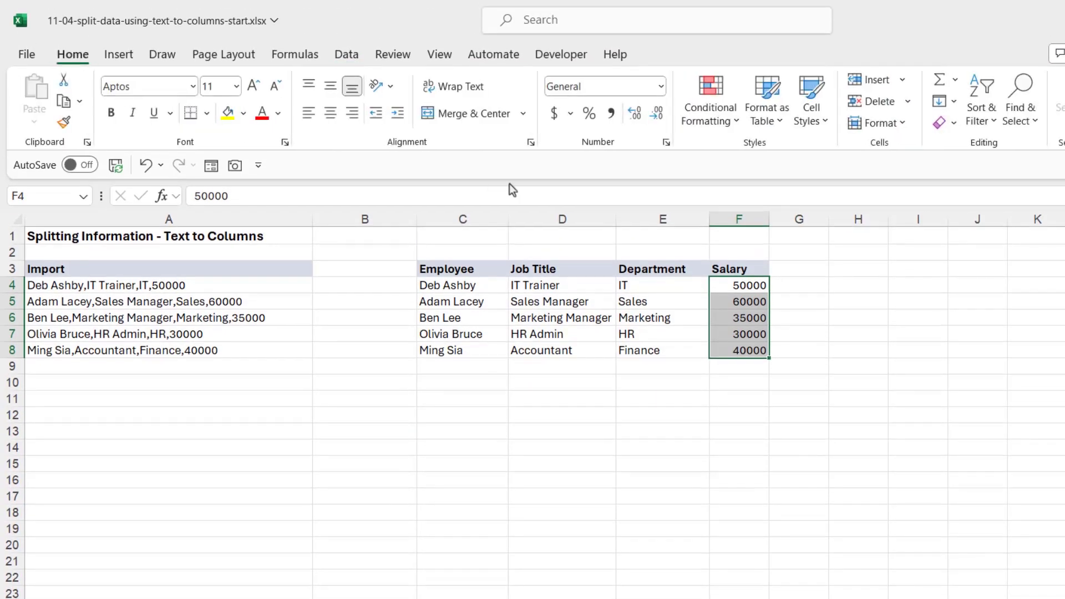
pyautogui.click(554, 114)
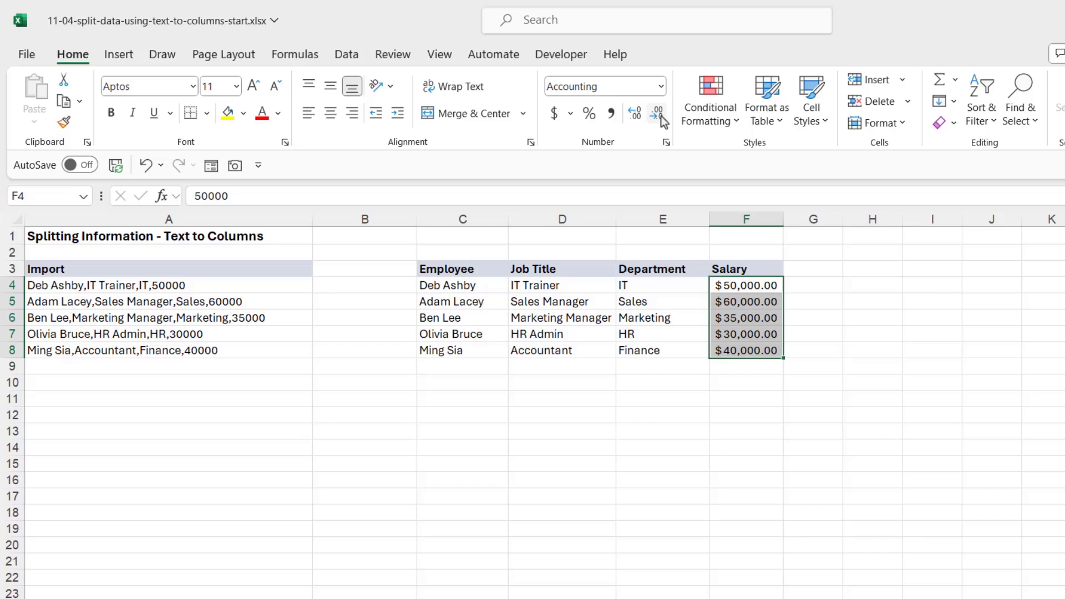
pyautogui.click(662, 116)
pyautogui.click(662, 116)
pyautogui.click(746, 447)
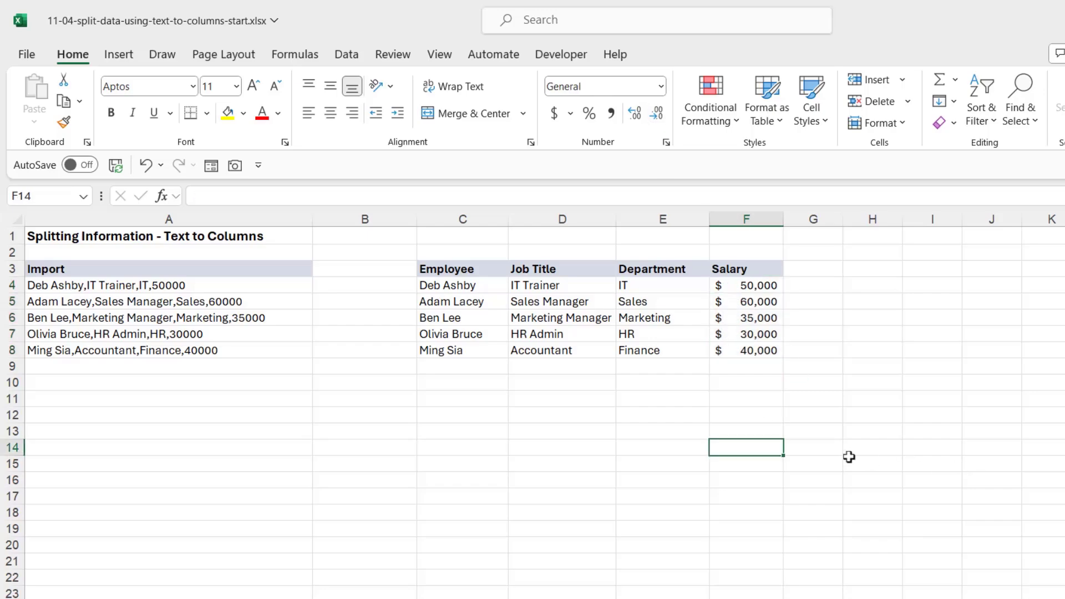
pyautogui.click(164, 285)
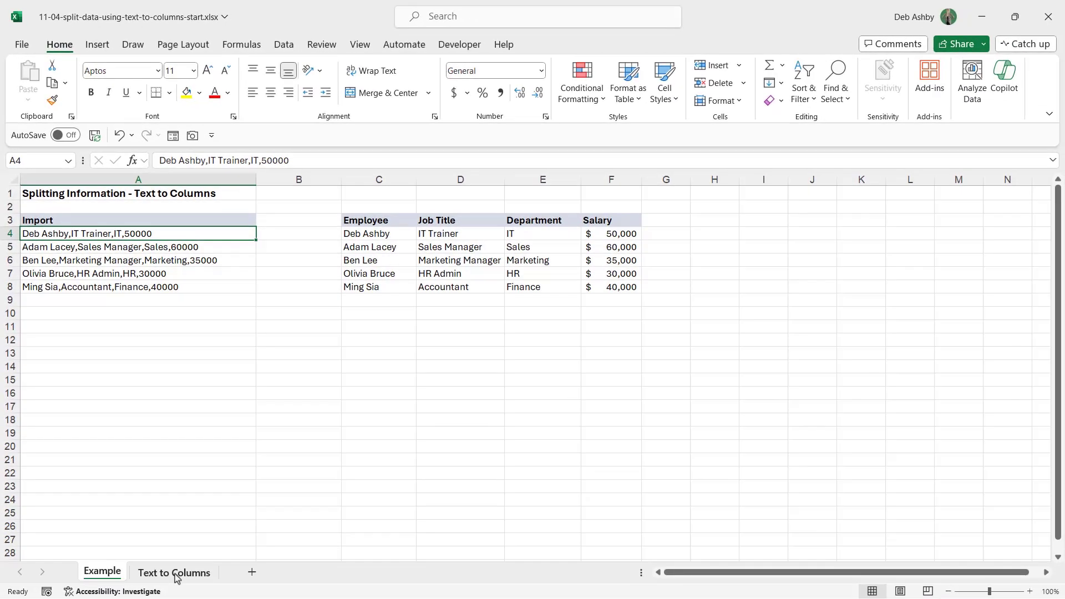
# Step: Go to the Text to Columns sheet and select the Country column A
pyautogui.click(176, 573)
pyautogui.click(389, 316)
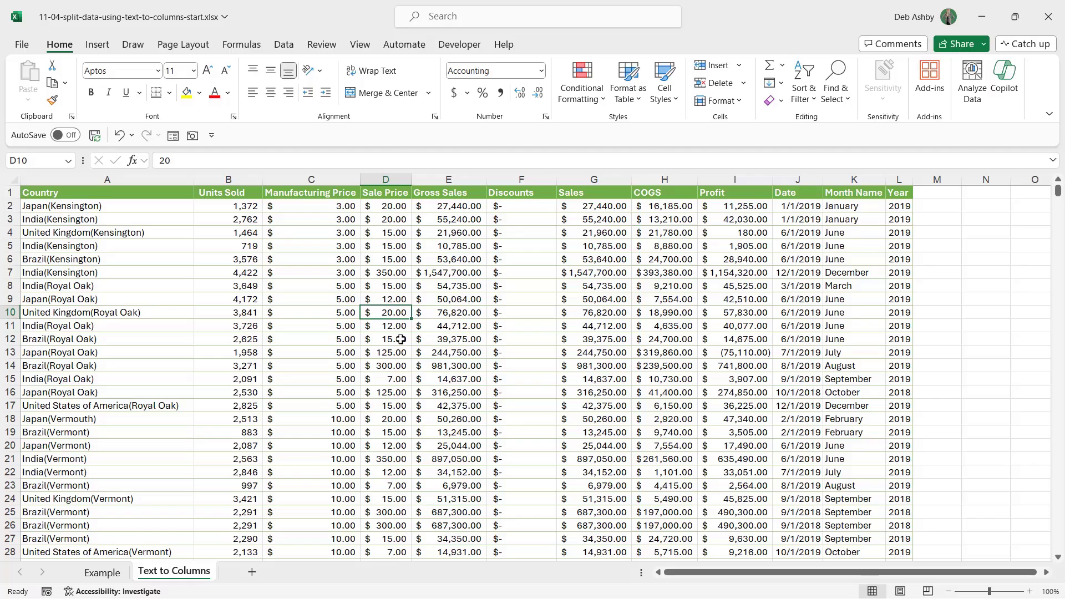
pyautogui.click(107, 179)
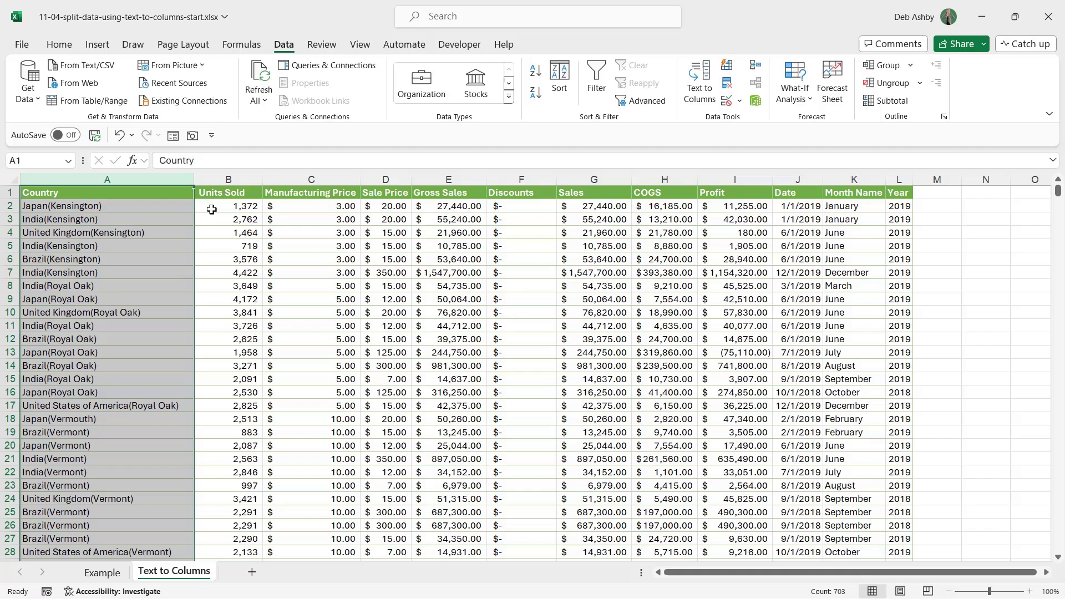
# Step: Insert a blank column before Units Sold, then select the Country values from A2 down
pyautogui.click(213, 179)
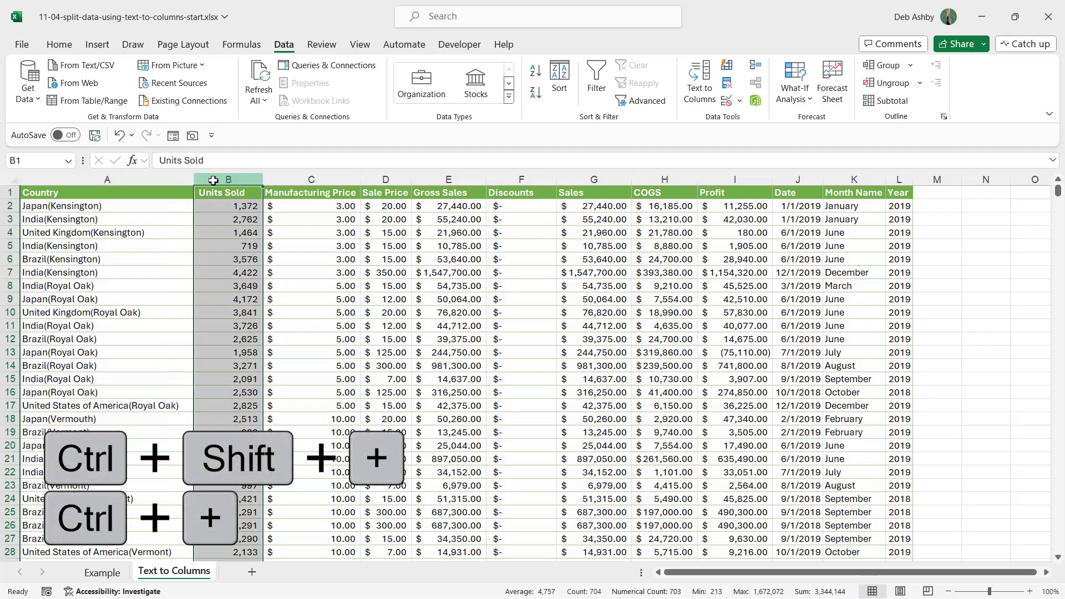
pyautogui.hotkey('ctrl', '+')
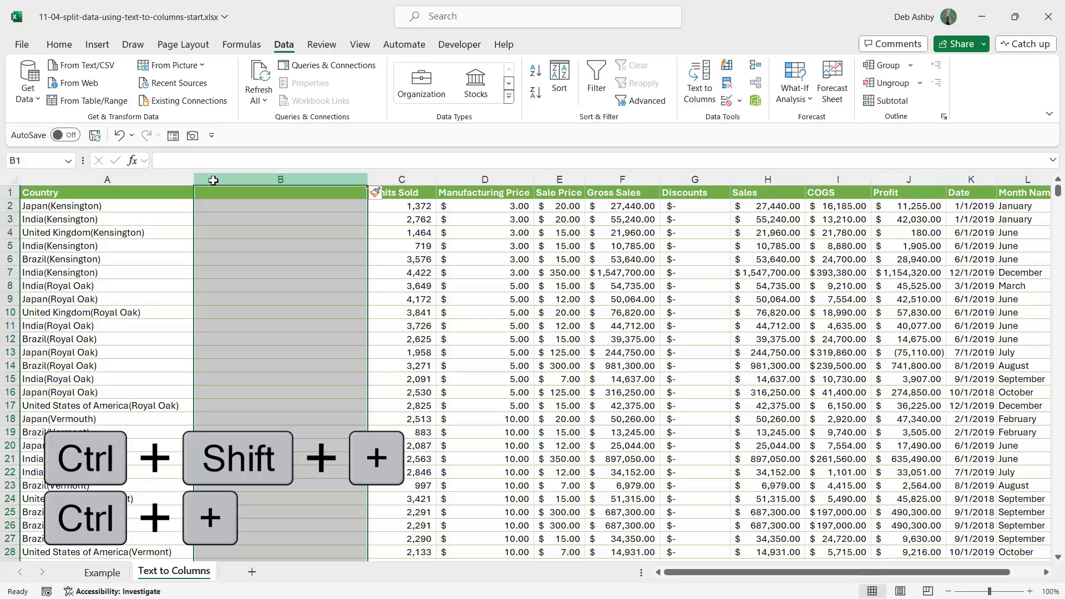
pyautogui.click(280, 205)
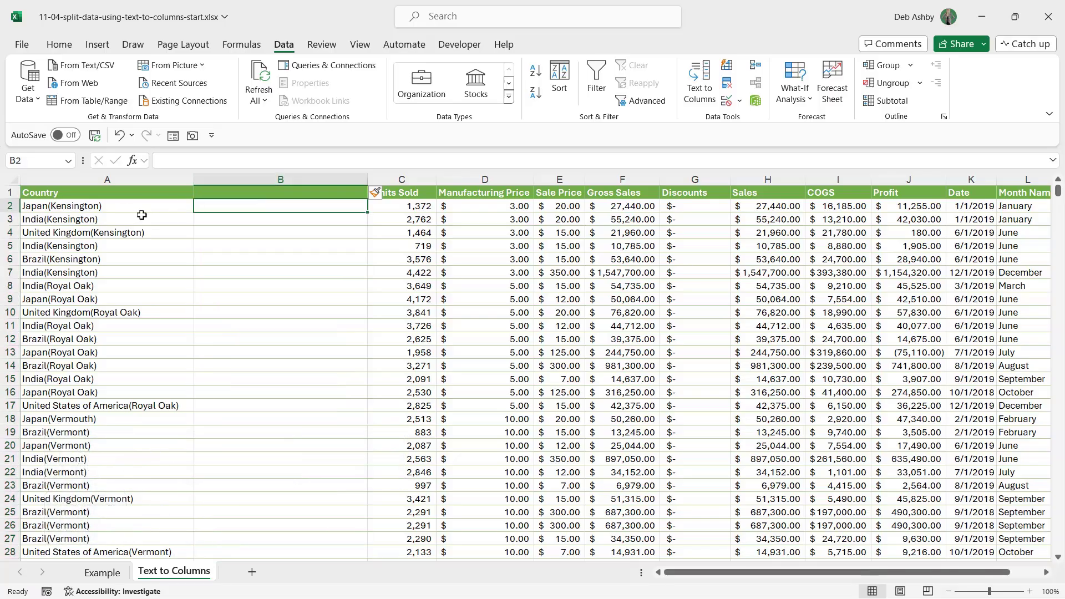
pyautogui.moveTo(243, 206); pyautogui.dragTo(245, 355)
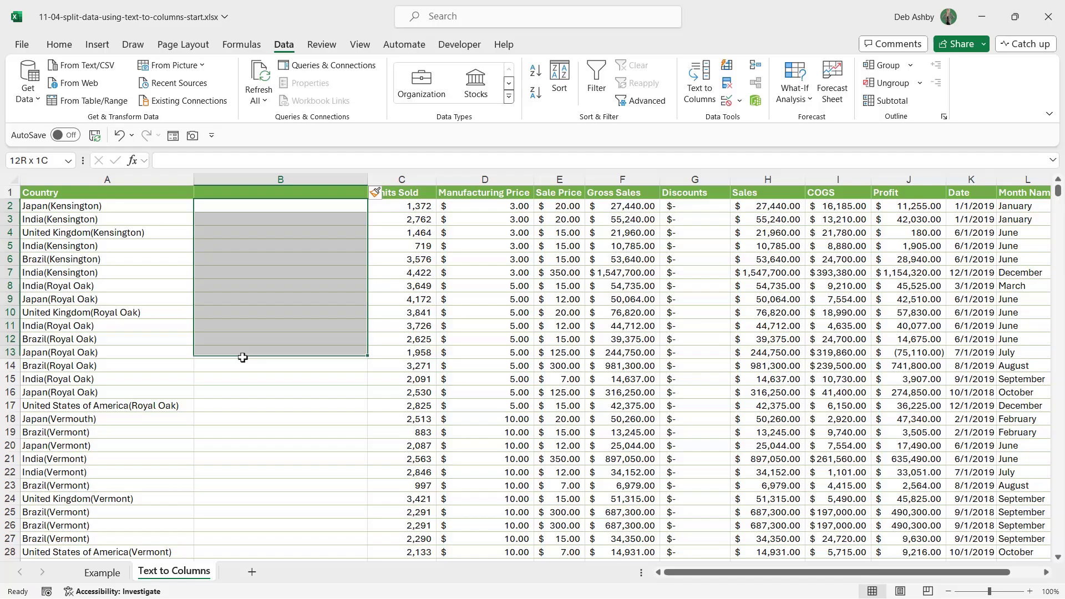
pyautogui.click(295, 284)
pyautogui.click(133, 207)
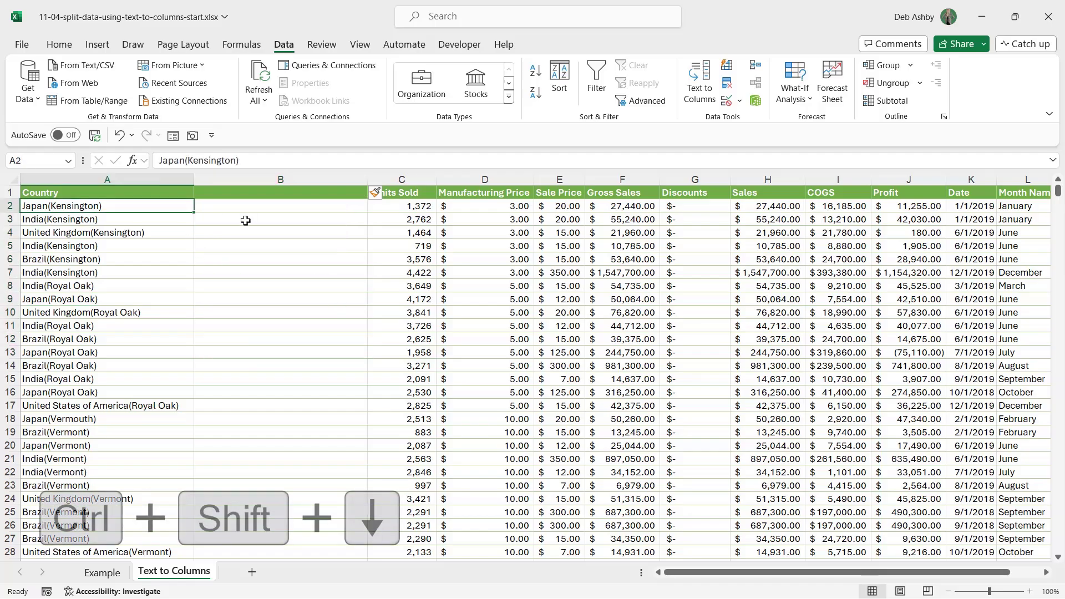
pyautogui.hotkey('ctrl', 'shift', 'Down')
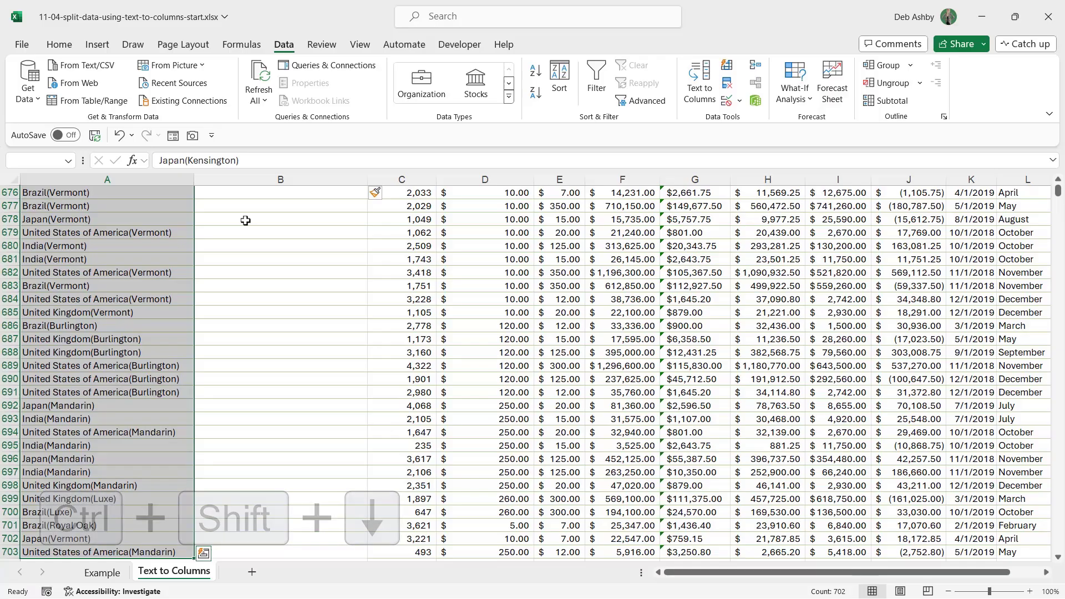
pyautogui.hotkey('ctrl', 'BackSpace')
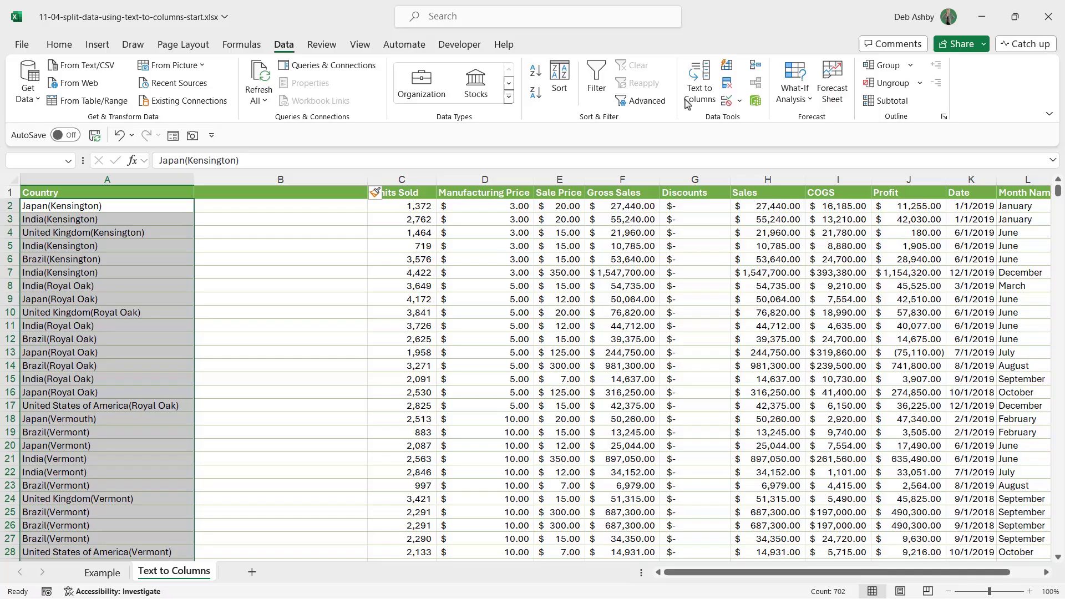
# Step: Run Text to Columns on Country, delimited by '(' instead of comma, through to step 3
pyautogui.click(699, 88)
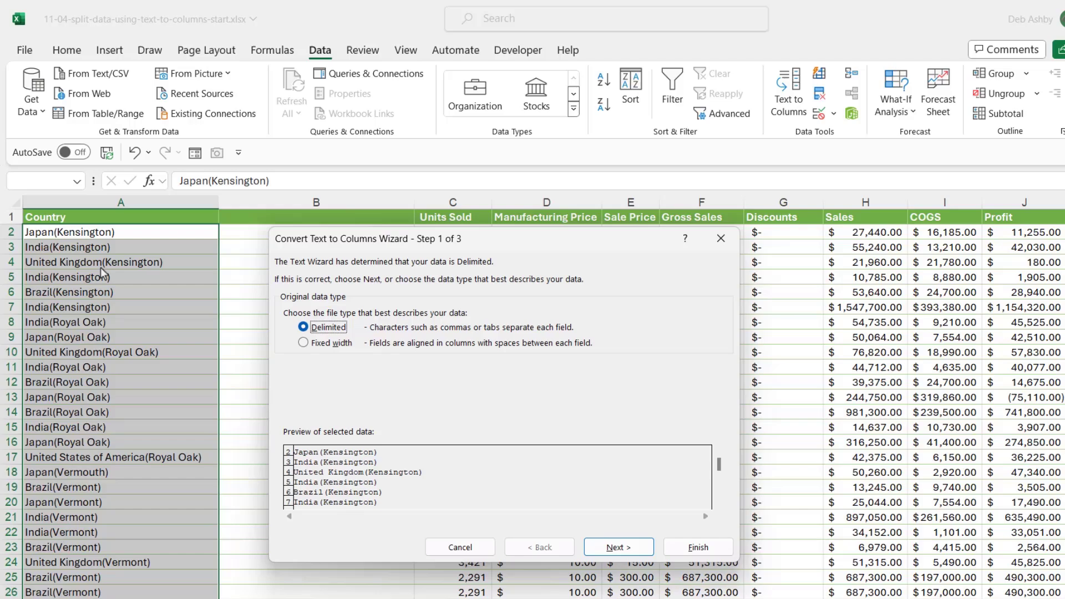
pyautogui.click(614, 549)
pyautogui.click(289, 329)
pyautogui.click(289, 299)
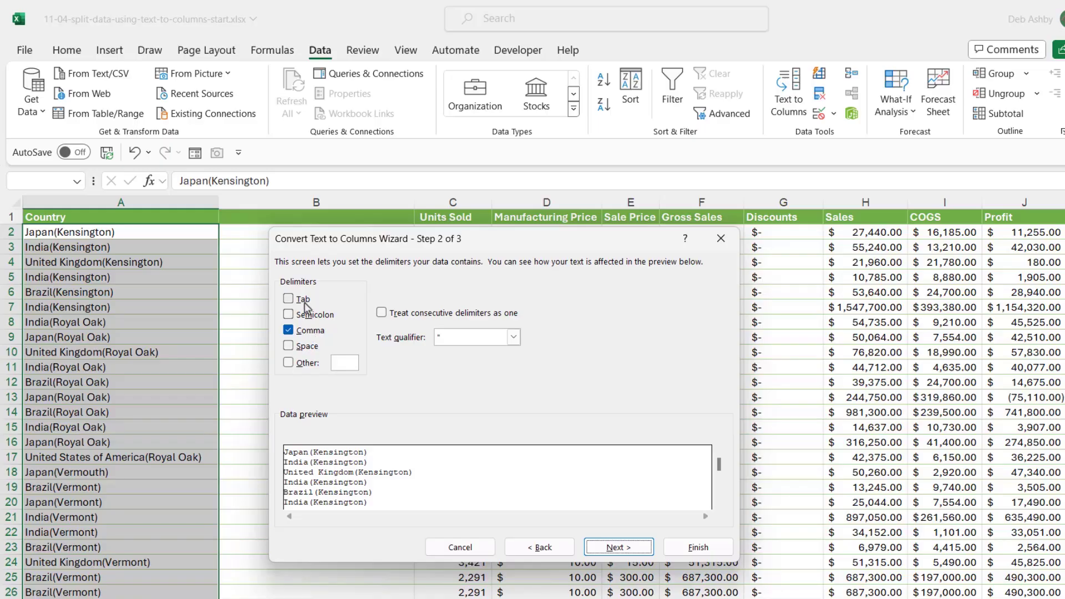
pyautogui.click(289, 330)
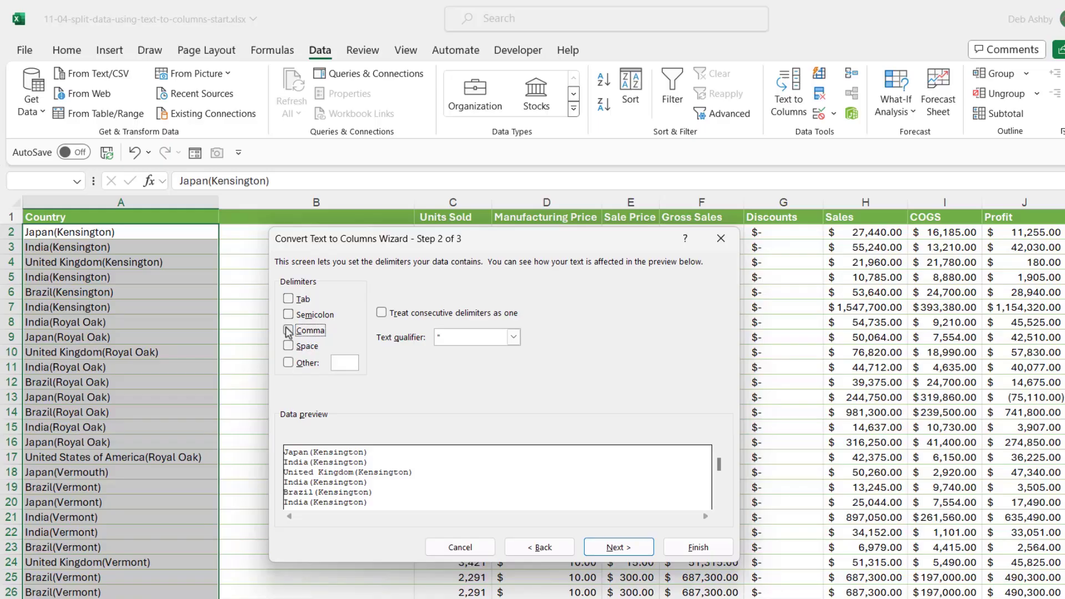
pyautogui.click(289, 363)
pyautogui.write('(')
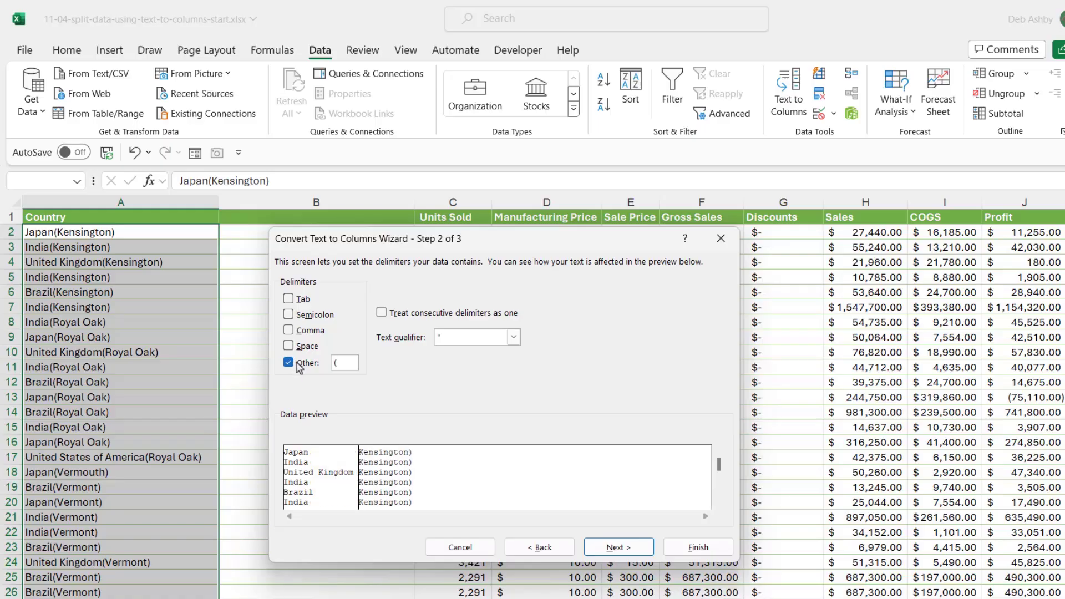
pyautogui.click(618, 548)
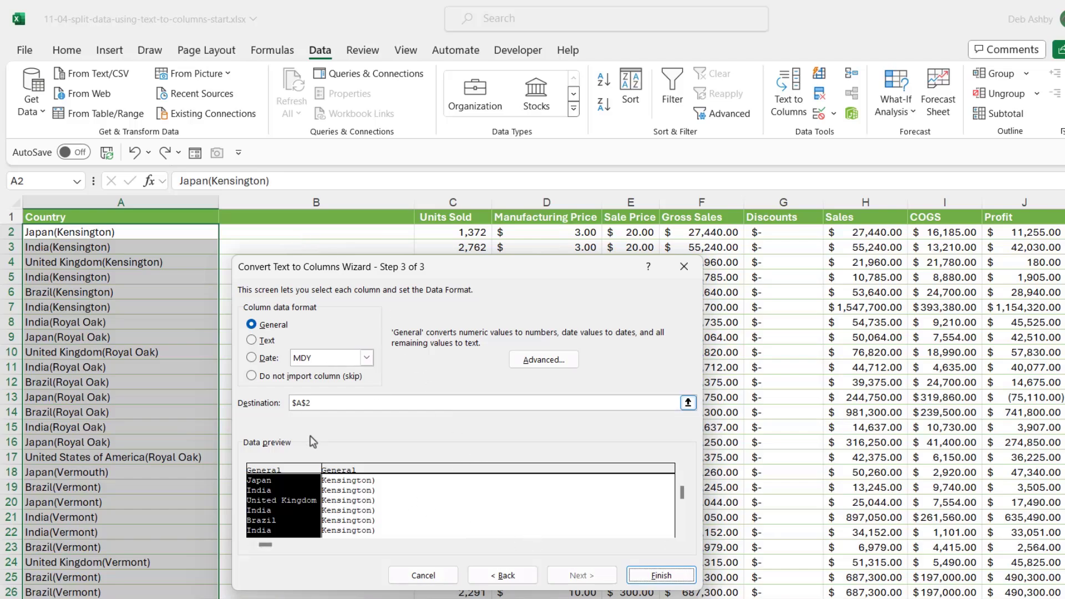
# Step: Finish the split, confirm overwriting the blank column's cells, and autofit column B
pyautogui.click(660, 574)
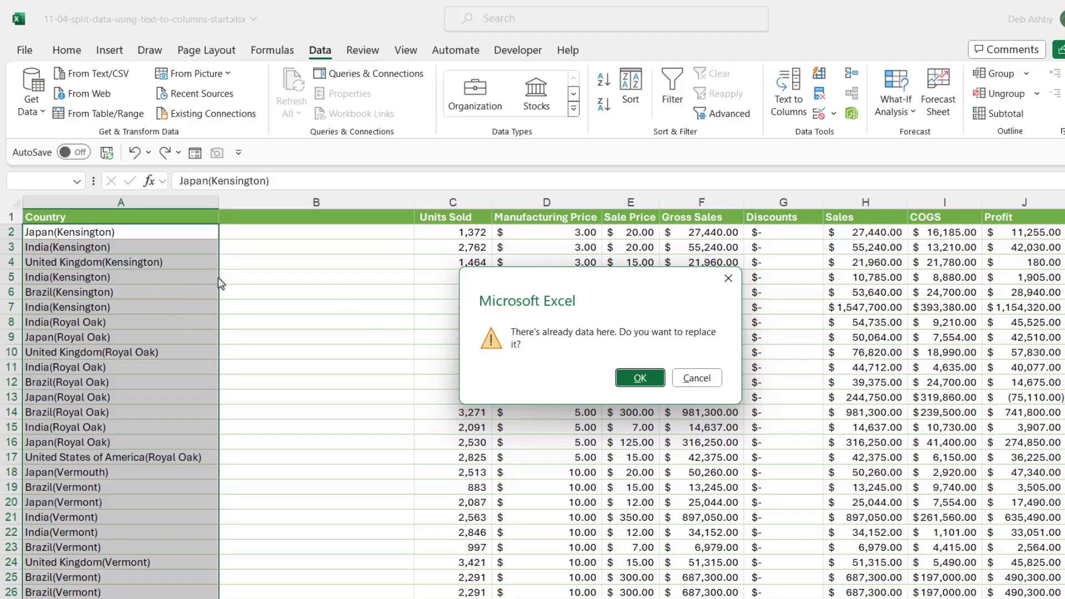
pyautogui.click(639, 378)
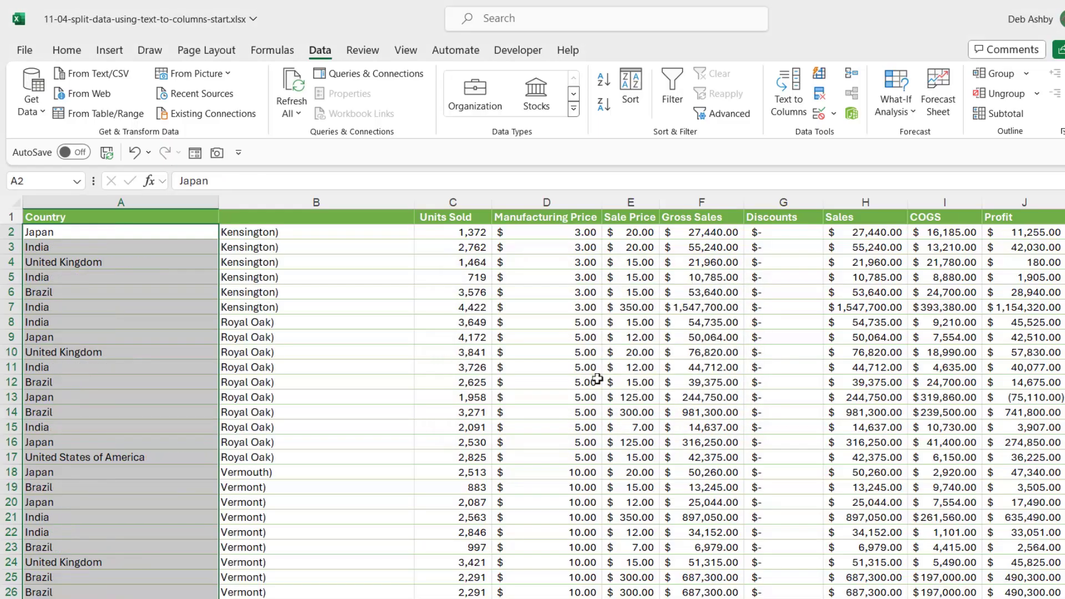
pyautogui.click(314, 370)
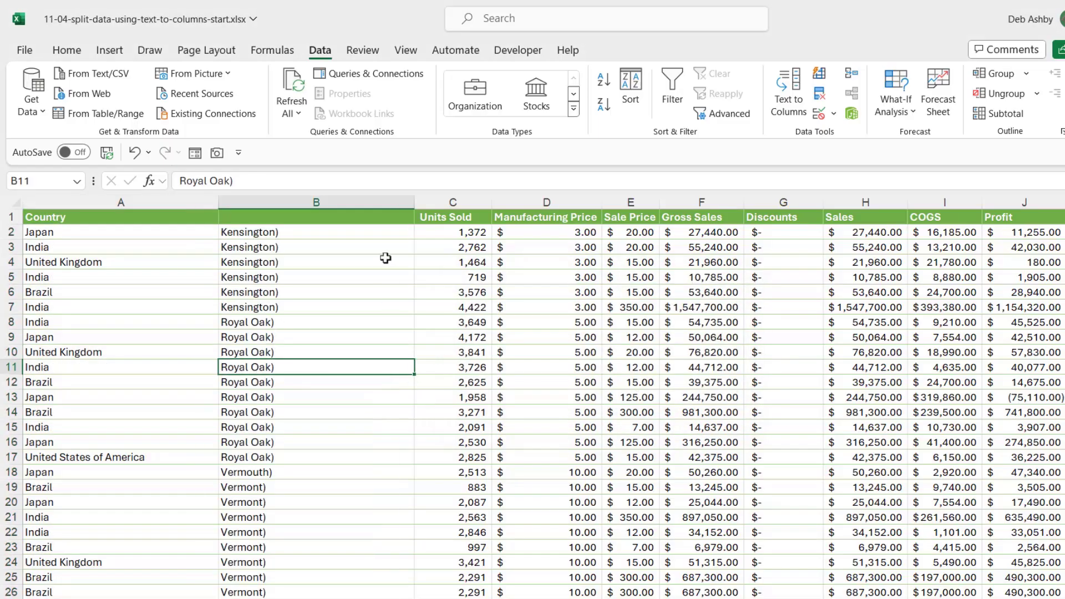
pyautogui.doubleClick(415, 201)
pyautogui.click(424, 382)
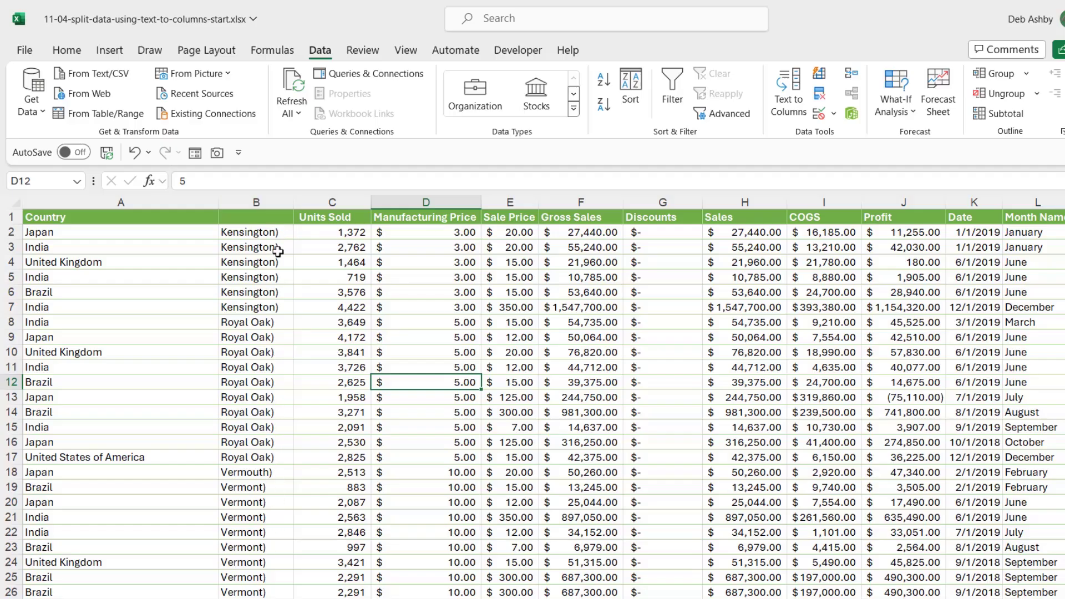
# Step: Replace every ')' in column B with nothing, making 702 replacements
pyautogui.click(274, 202)
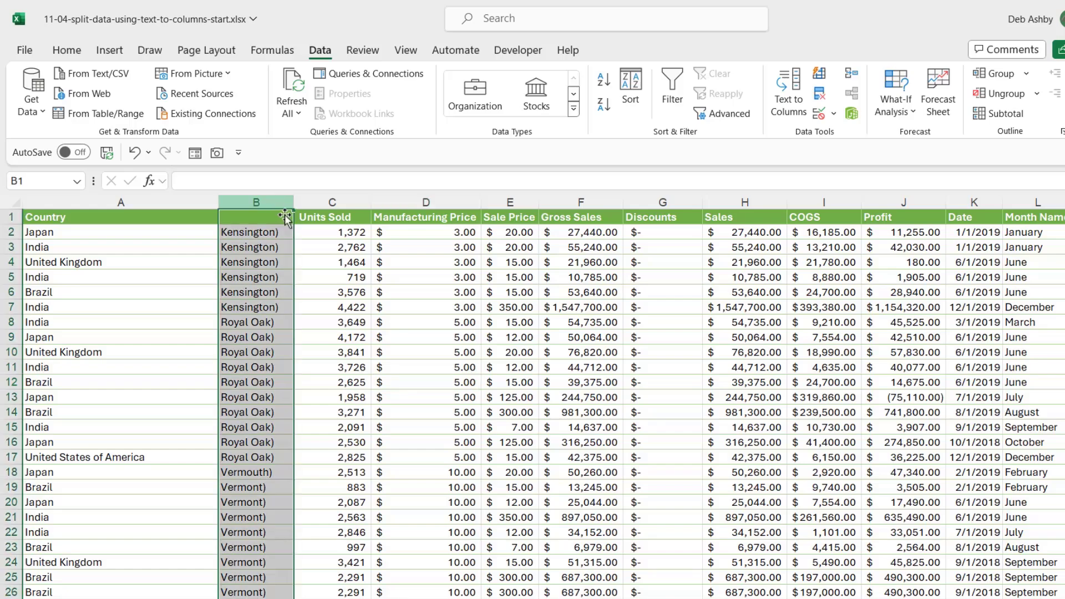
pyautogui.hotkey('ctrl', 'f')
pyautogui.click(409, 290)
pyautogui.write(')')
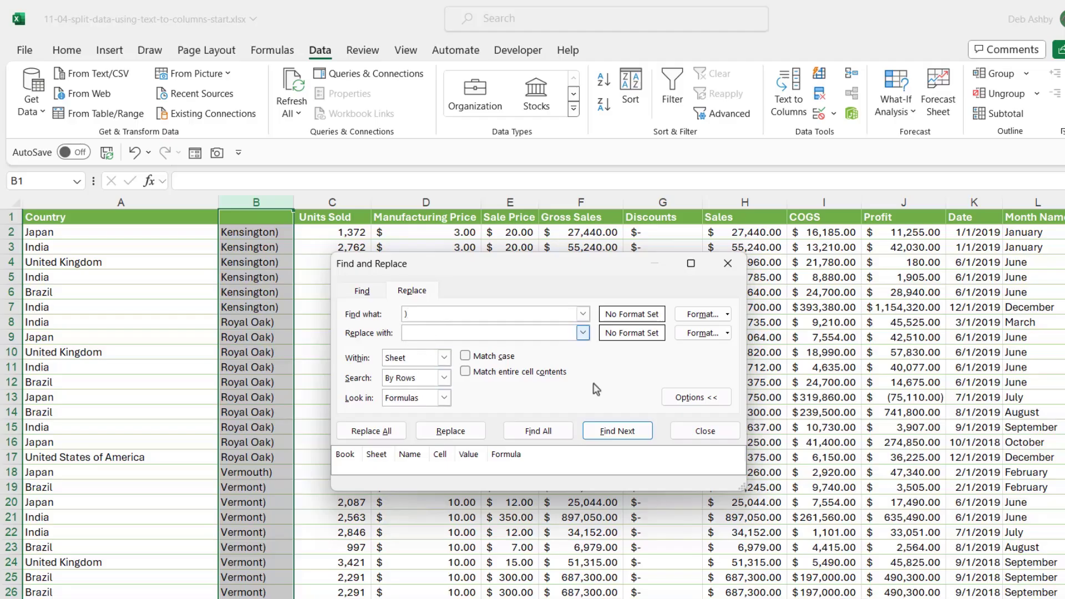
pyautogui.click(385, 431)
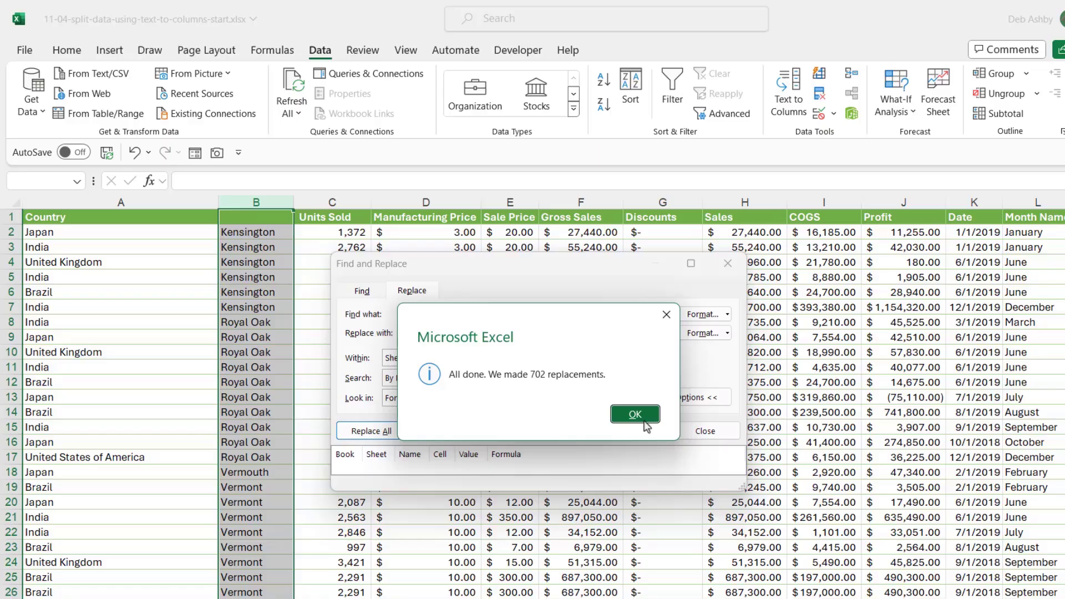
pyautogui.click(635, 414)
# Step: Enter the heading 'Product' in B1 and autofit column A to the country names
pyautogui.click(705, 431)
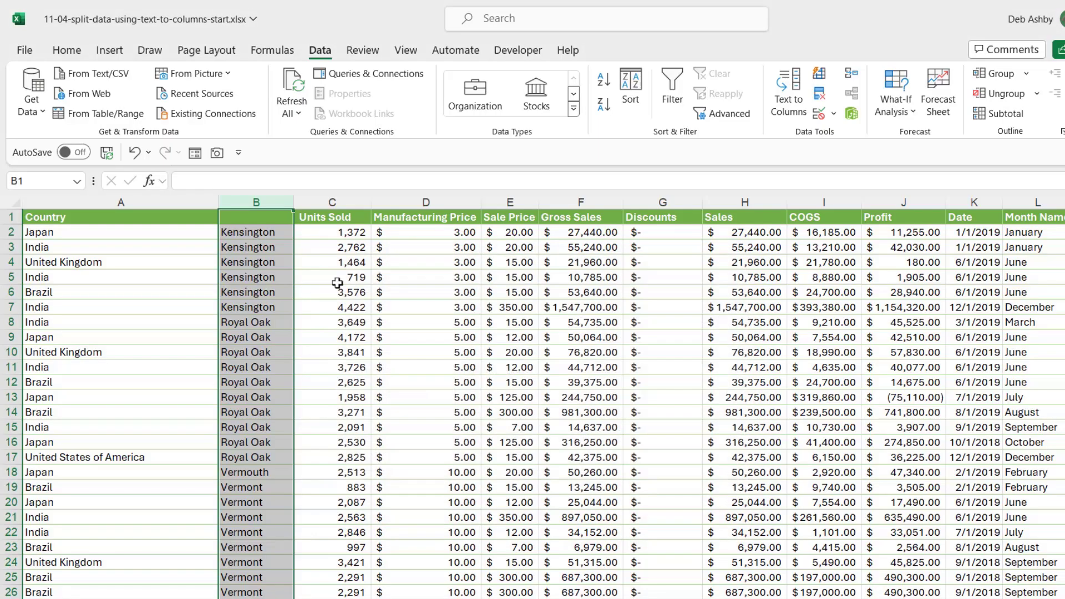
pyautogui.click(313, 265)
pyautogui.click(247, 220)
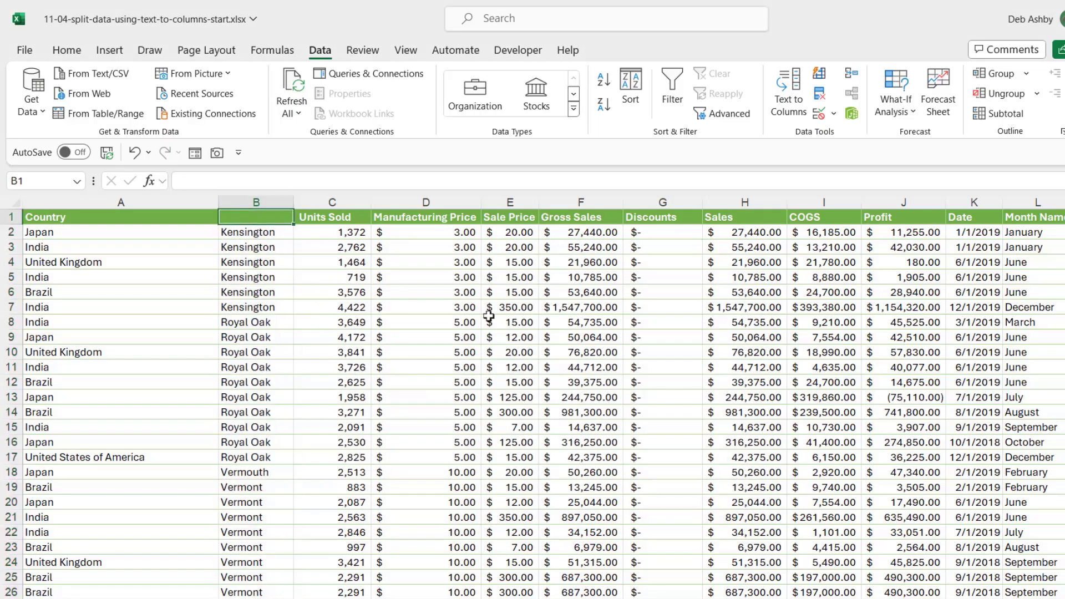
pyautogui.write('Product')
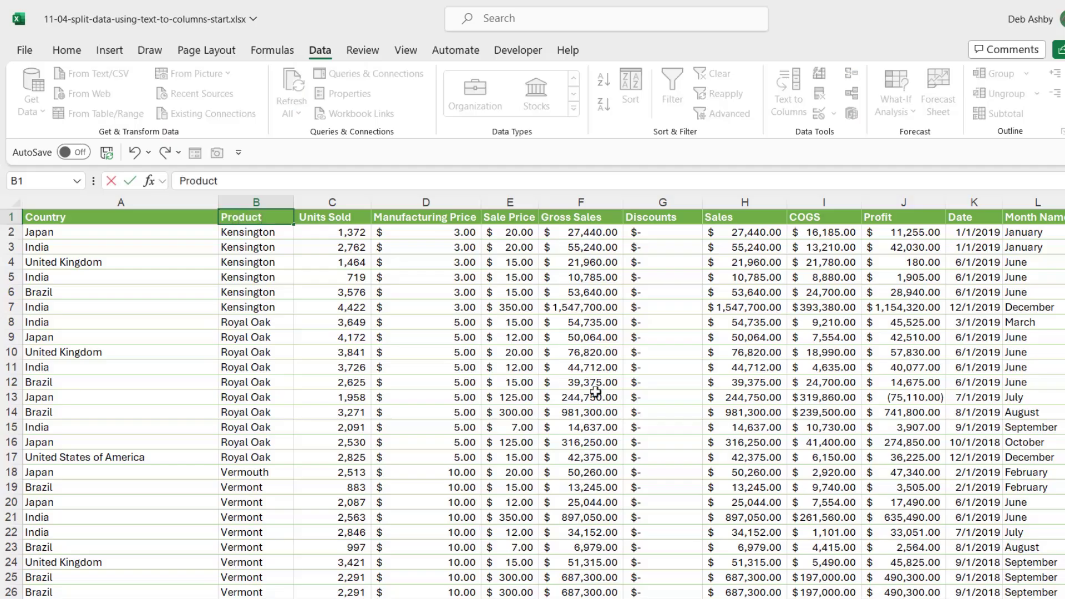
pyautogui.click(510, 337)
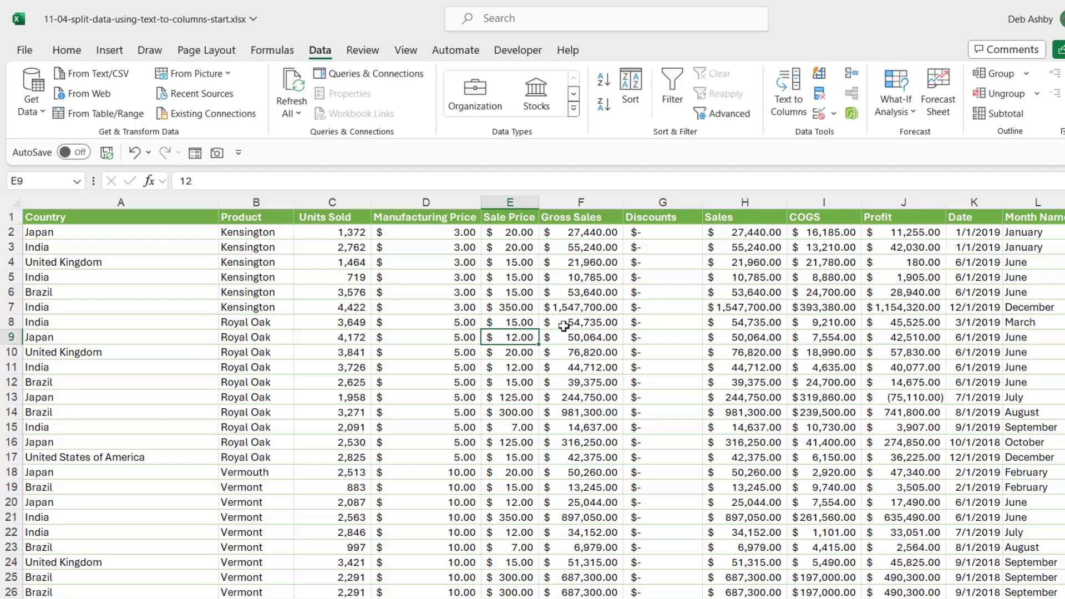
pyautogui.doubleClick(218, 202)
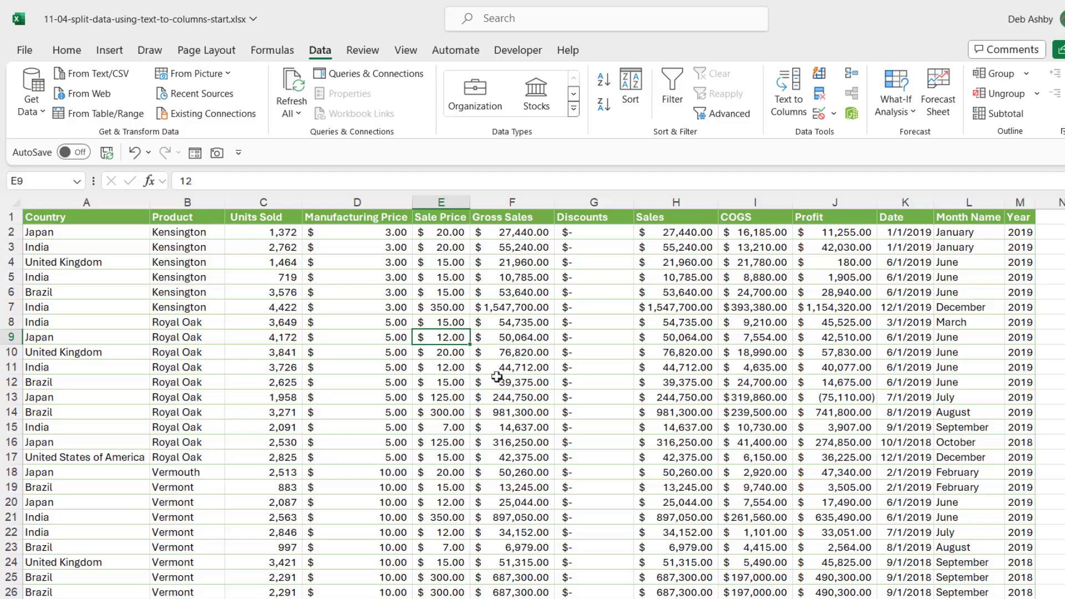
pyautogui.click(512, 367)
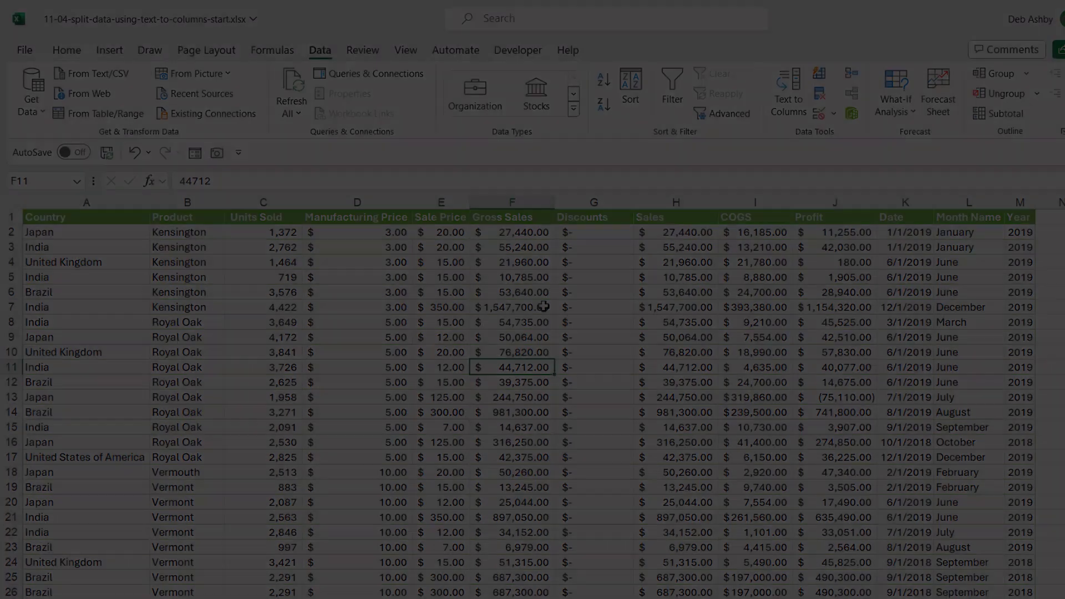